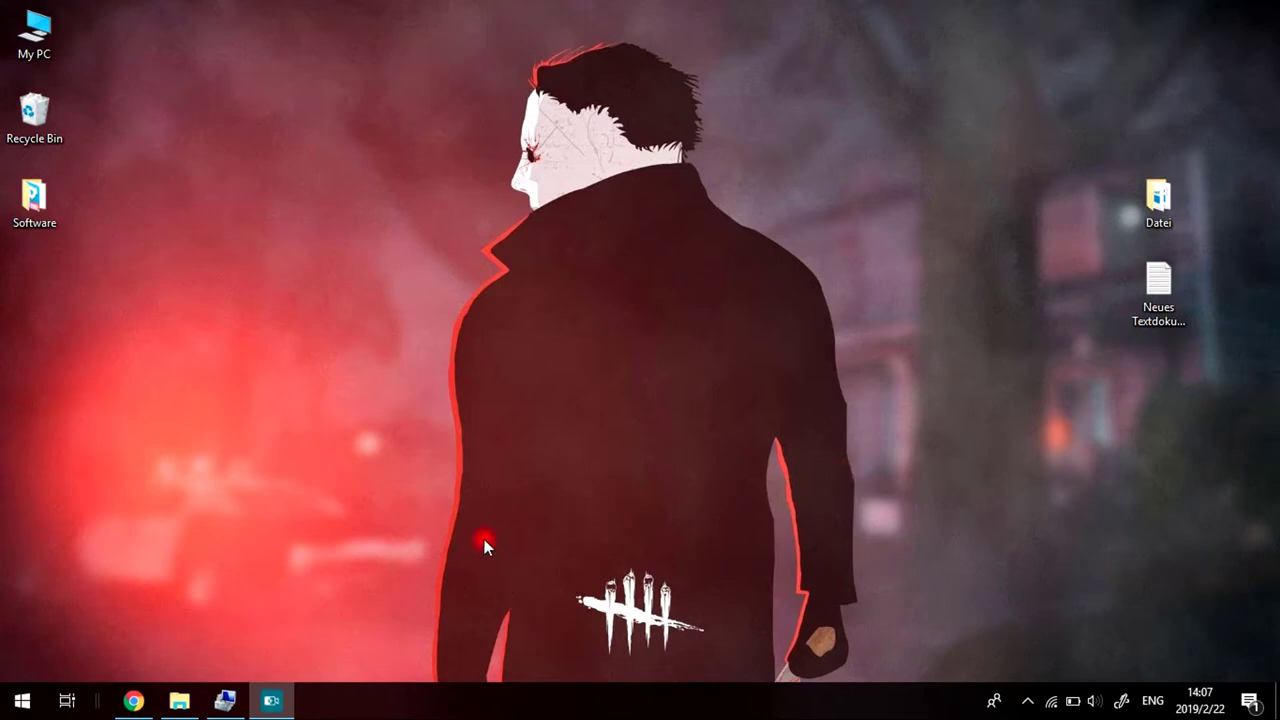
# Open the 2016-12 image folder from Pictures in File Explorer.
pyautogui.click(179, 700)
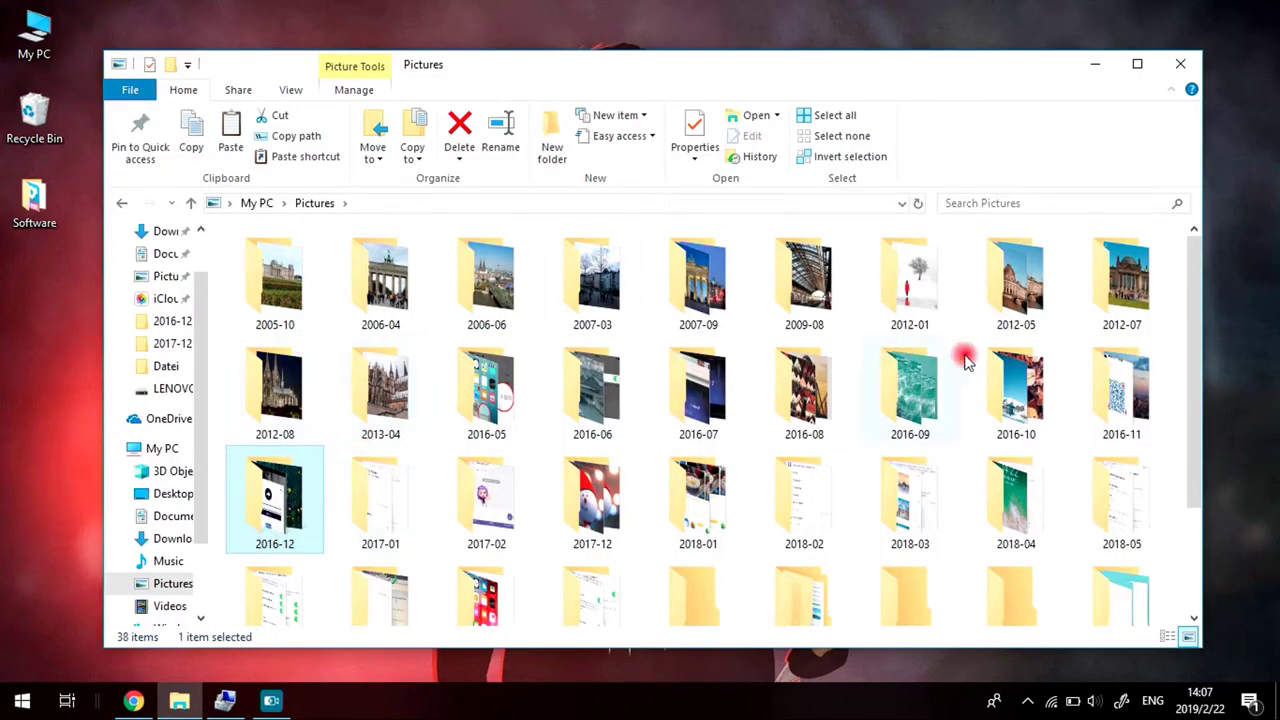
pyautogui.doubleClick(283, 510)
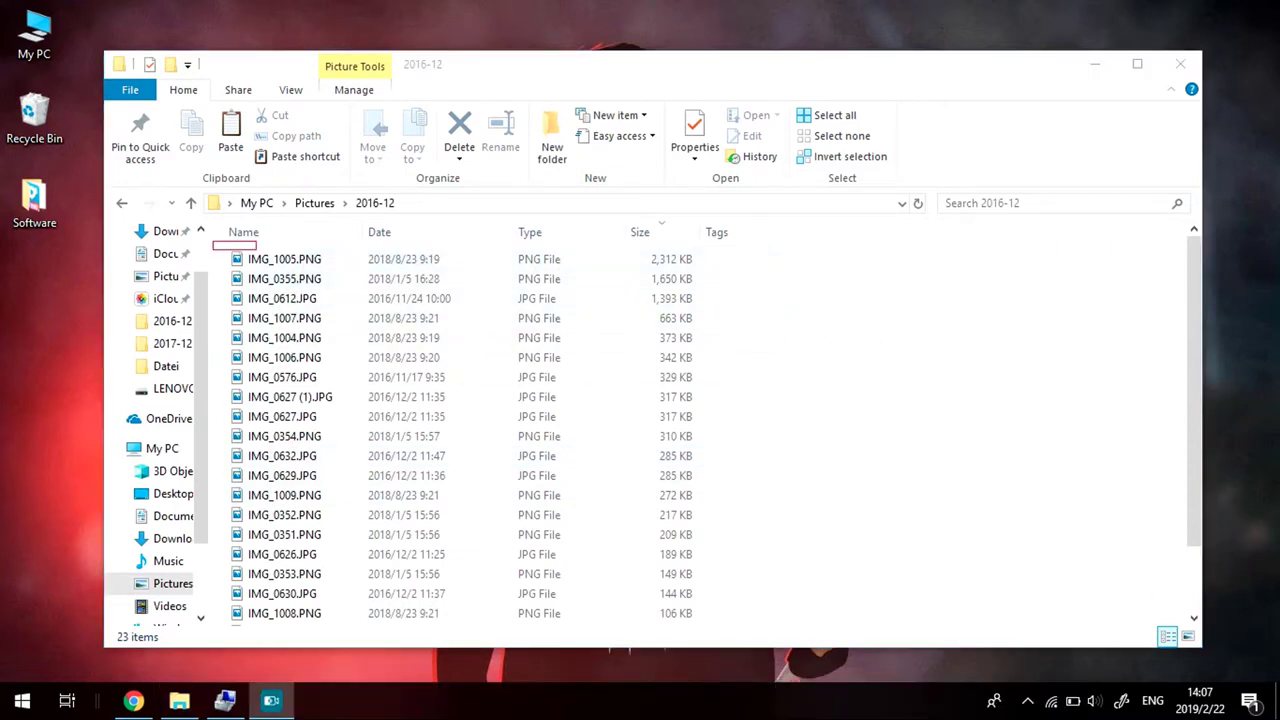
pyautogui.moveTo(256, 248)
pyautogui.mouseDown()
pyautogui.moveTo(706, 458)
pyautogui.moveTo(706, 446)
pyautogui.mouseUp()
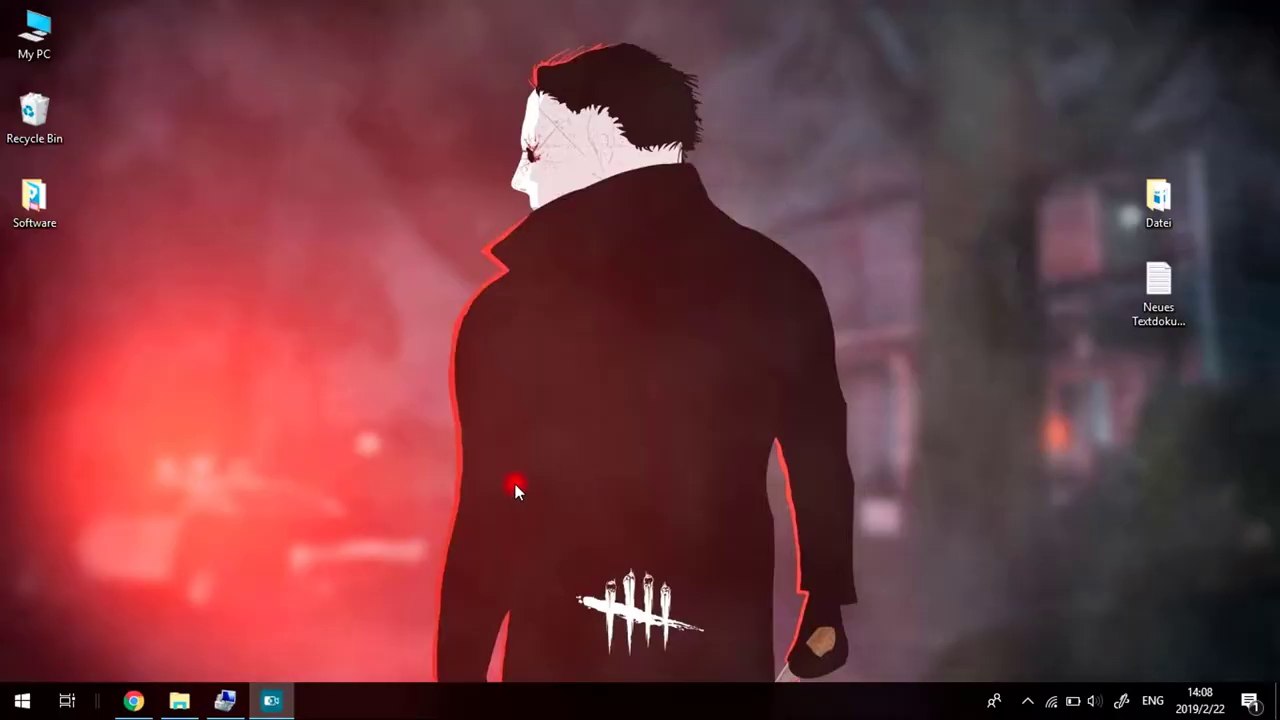
# Open the FonePaw photo compressor page and highlight the well-protected, Simple to Use and Best Quality feature headings.
pyautogui.click(133, 700)
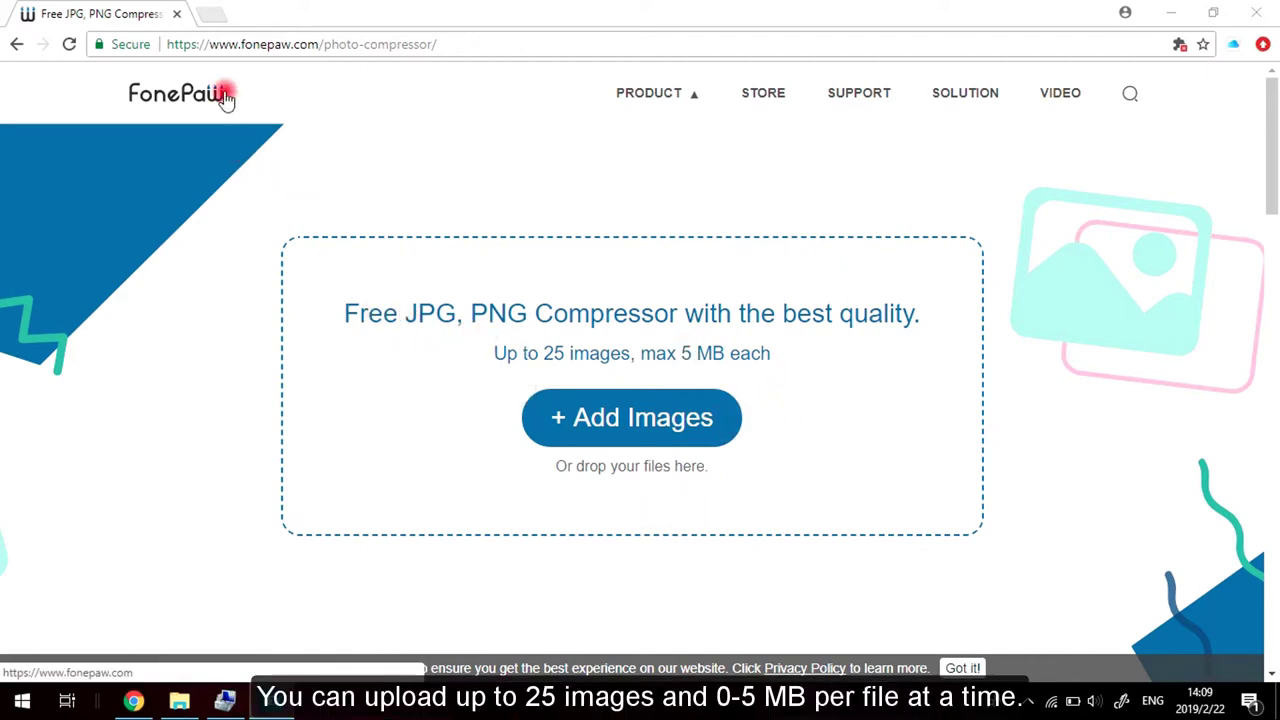
pyautogui.scroll(-1, 260, 200)
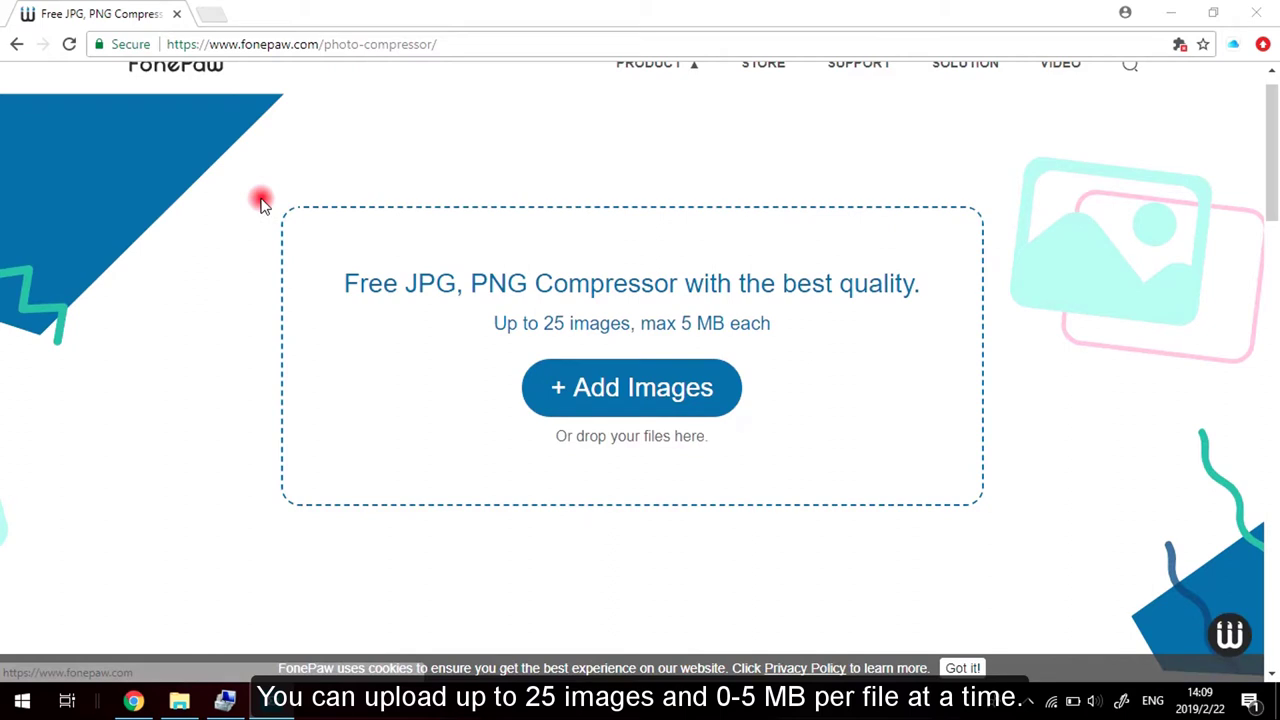
pyautogui.scroll(-5, 260, 200)
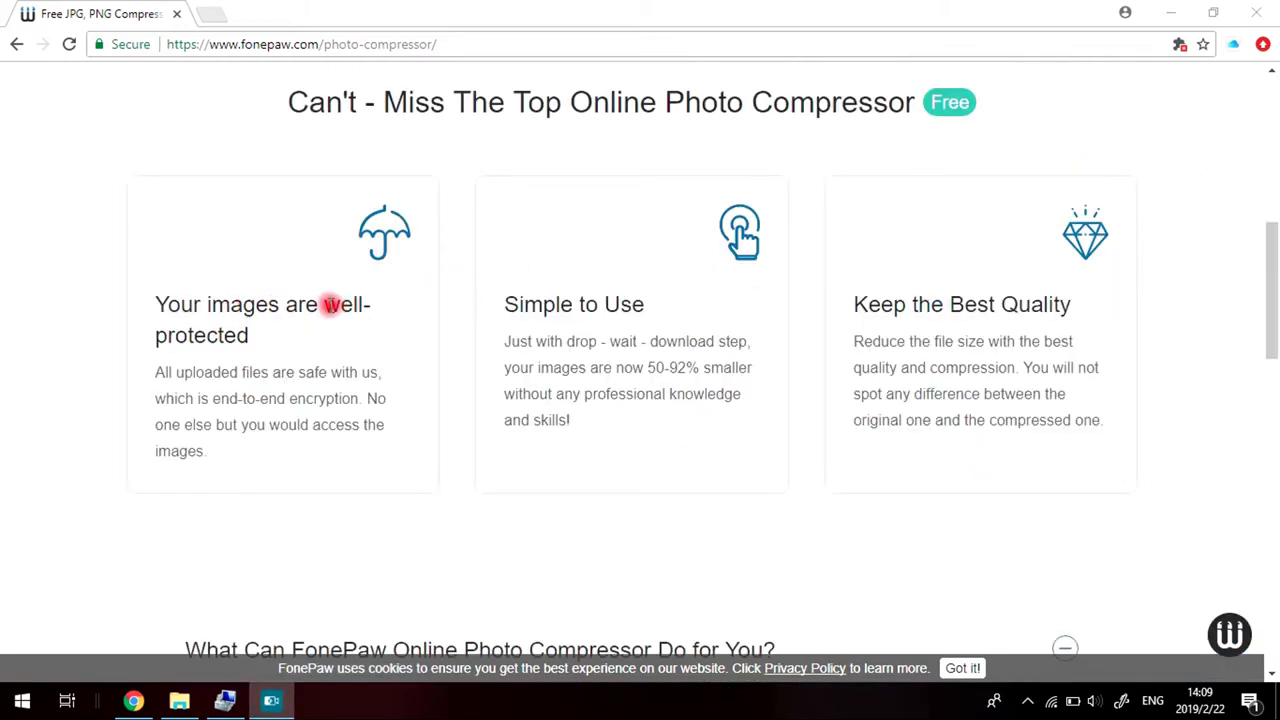
pyautogui.click(331, 305)
pyautogui.moveTo(337, 342); pyautogui.dragTo(343, 338)
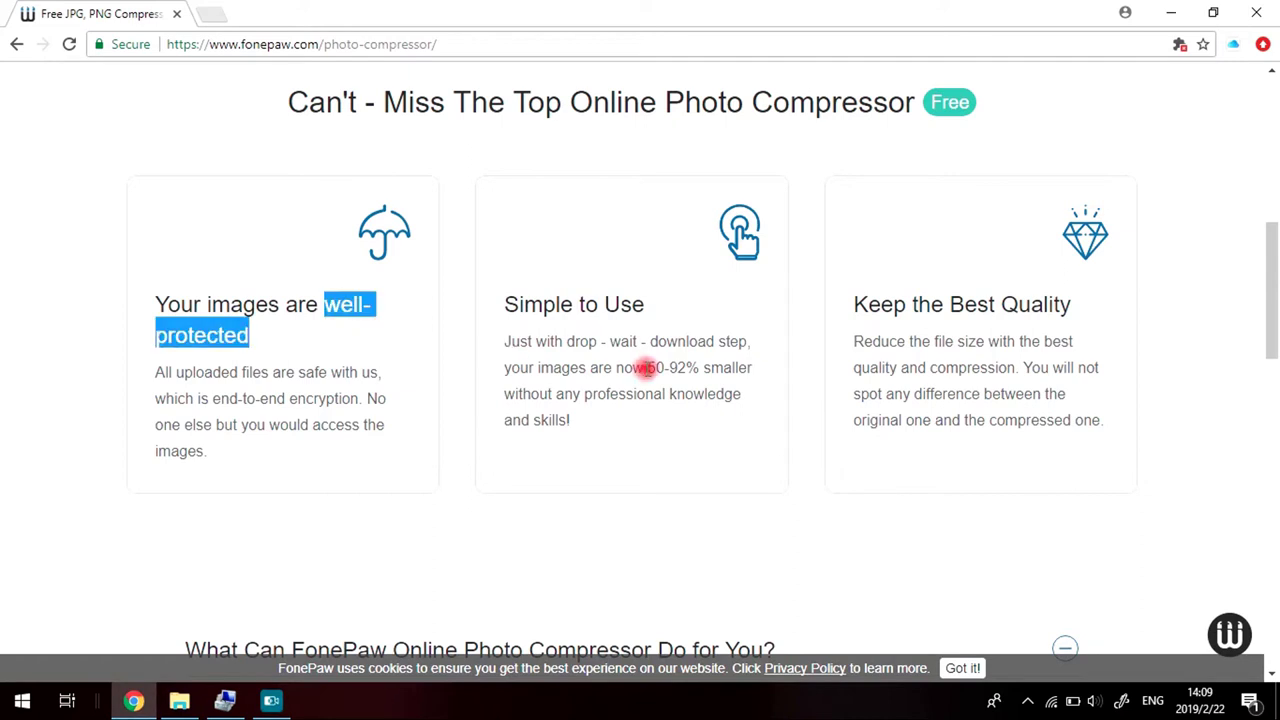
pyautogui.moveTo(506, 298); pyautogui.dragTo(624, 302)
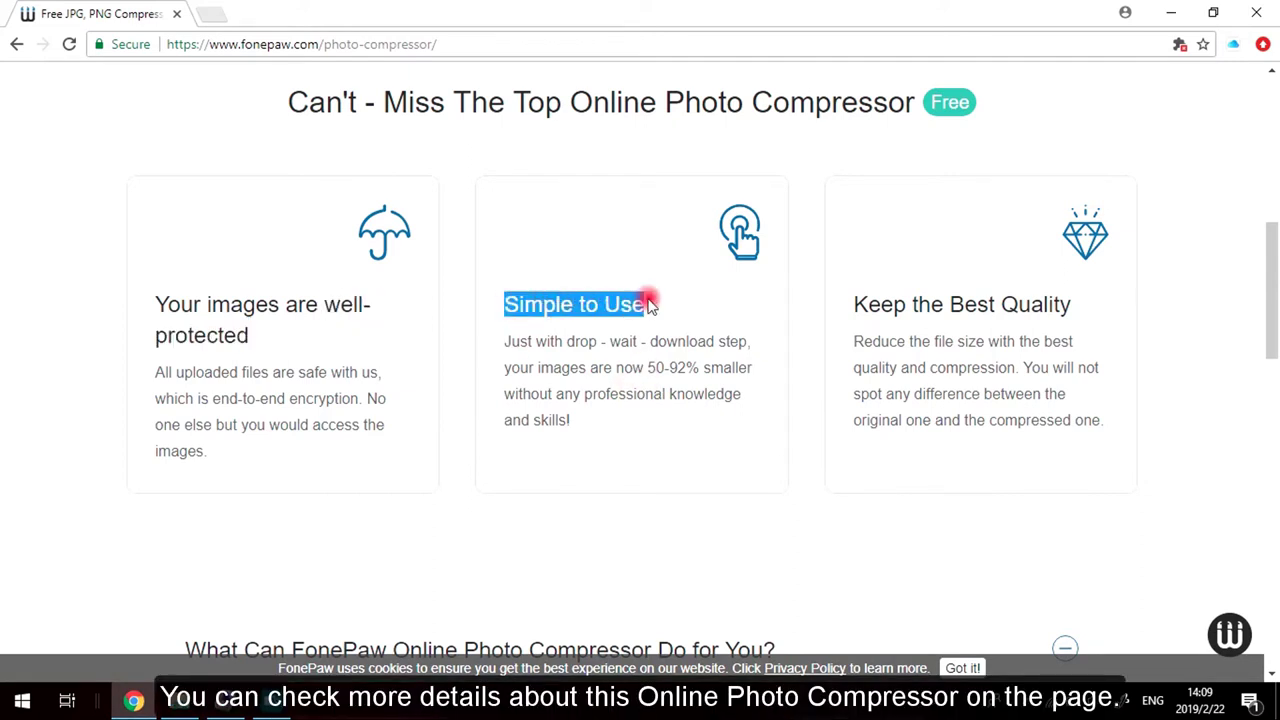
pyautogui.moveTo(950, 304); pyautogui.dragTo(1035, 308)
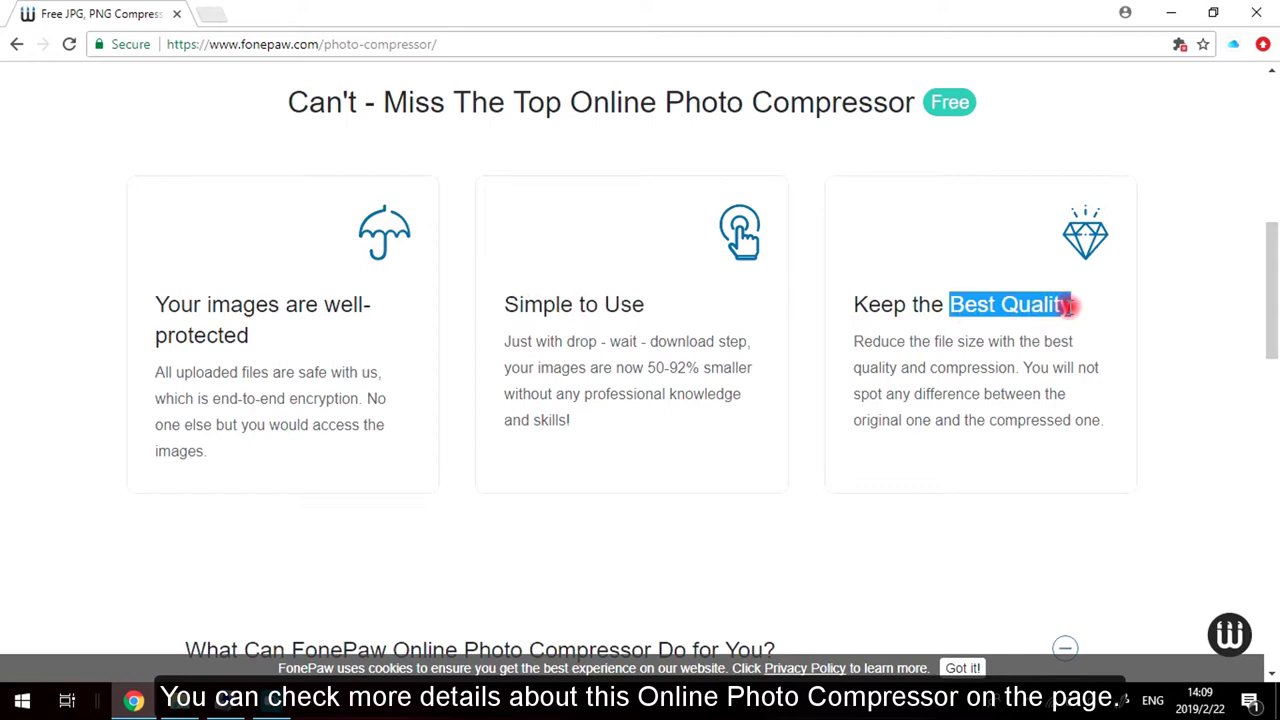
# Expand the 'Why You Should Choose' FAQ answer and highlight its three benefit bullets.
pyautogui.scroll(-1, 1043, 491)
pyautogui.scroll(-2, 1043, 491)
pyautogui.scroll(-2, 1043, 491)
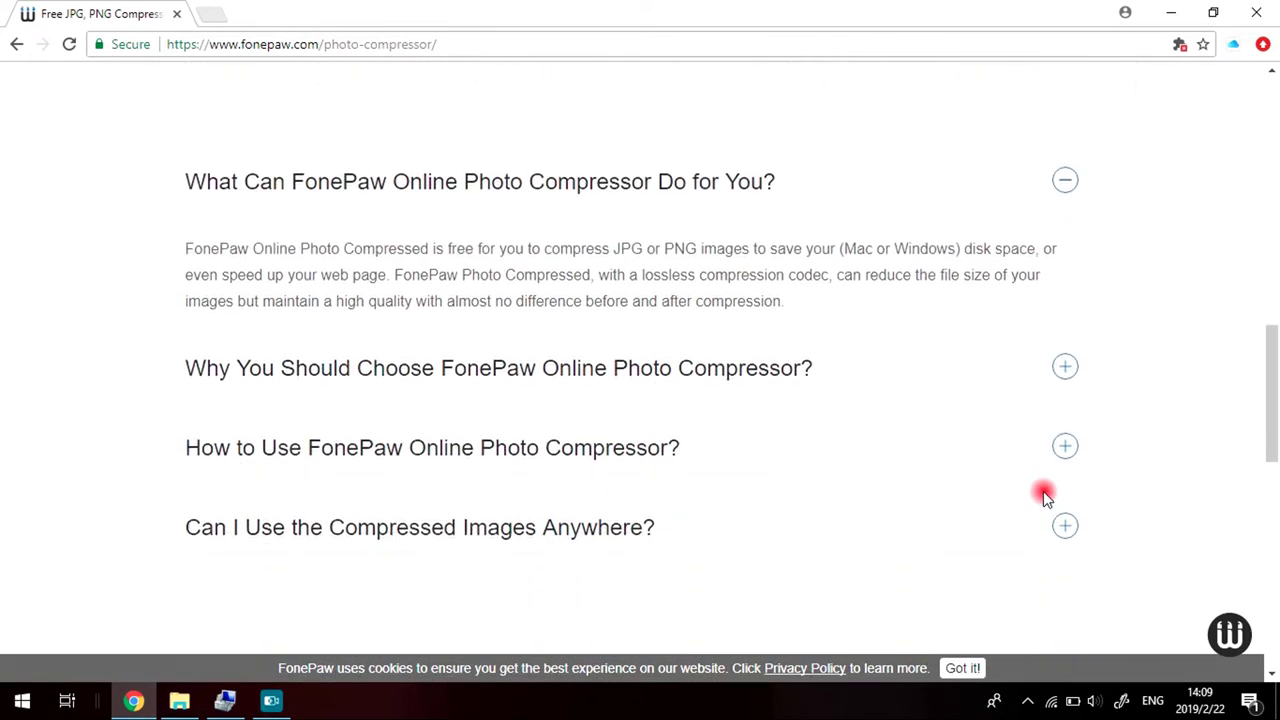
pyautogui.click(1066, 367)
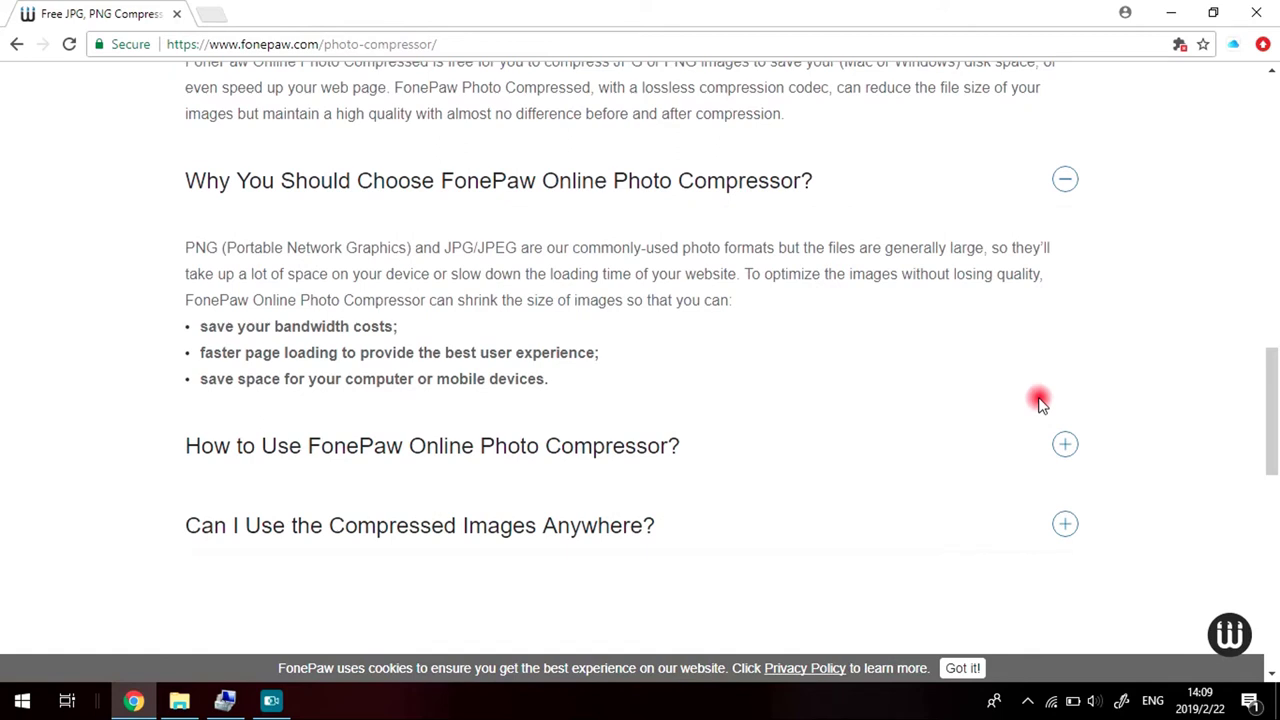
pyautogui.moveTo(556, 388); pyautogui.dragTo(200, 329)
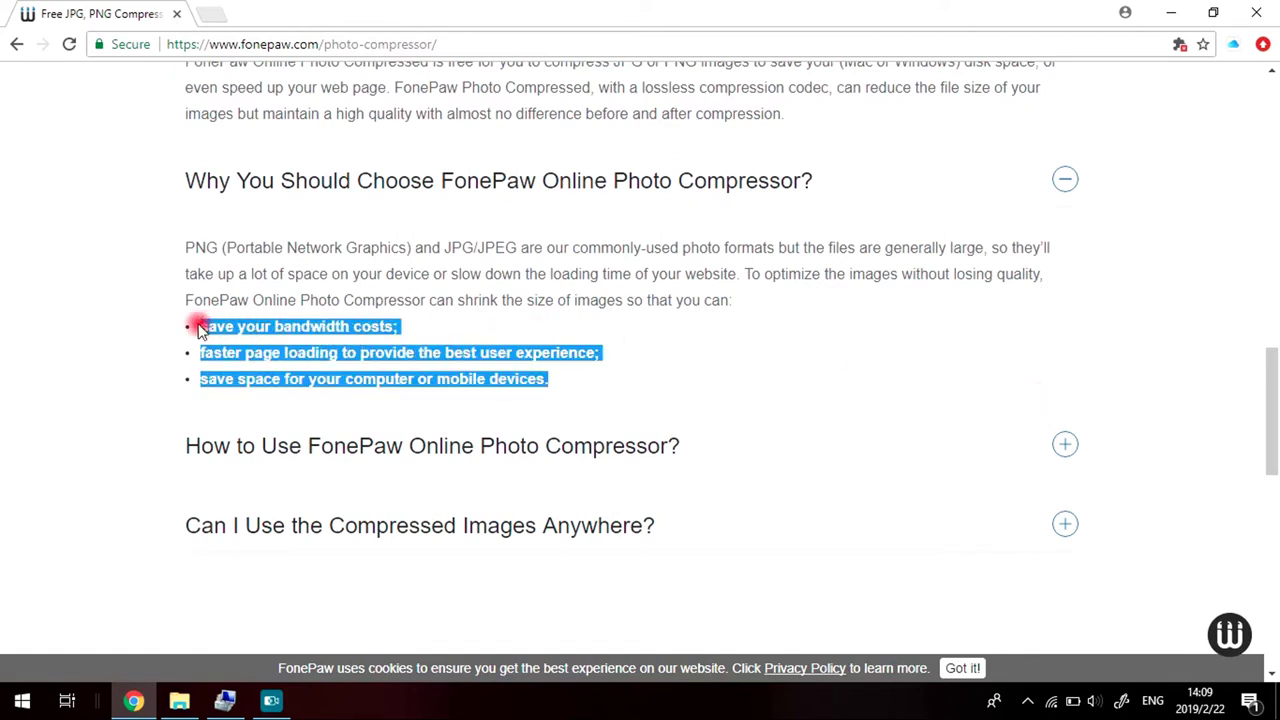
pyautogui.click(560, 370)
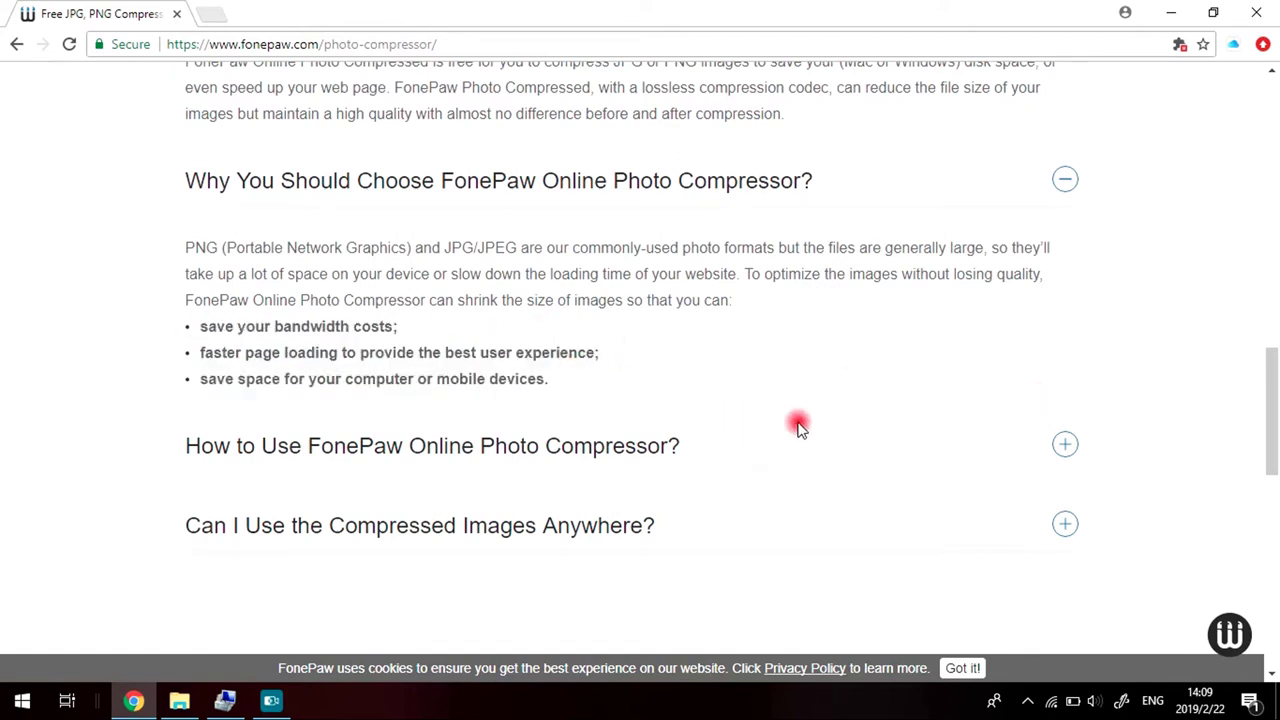
# Expand the 'How to Use' and 'Can I Use the Compressed Images Anywhere?' FAQ answers.
pyautogui.scroll(-2, 802, 426)
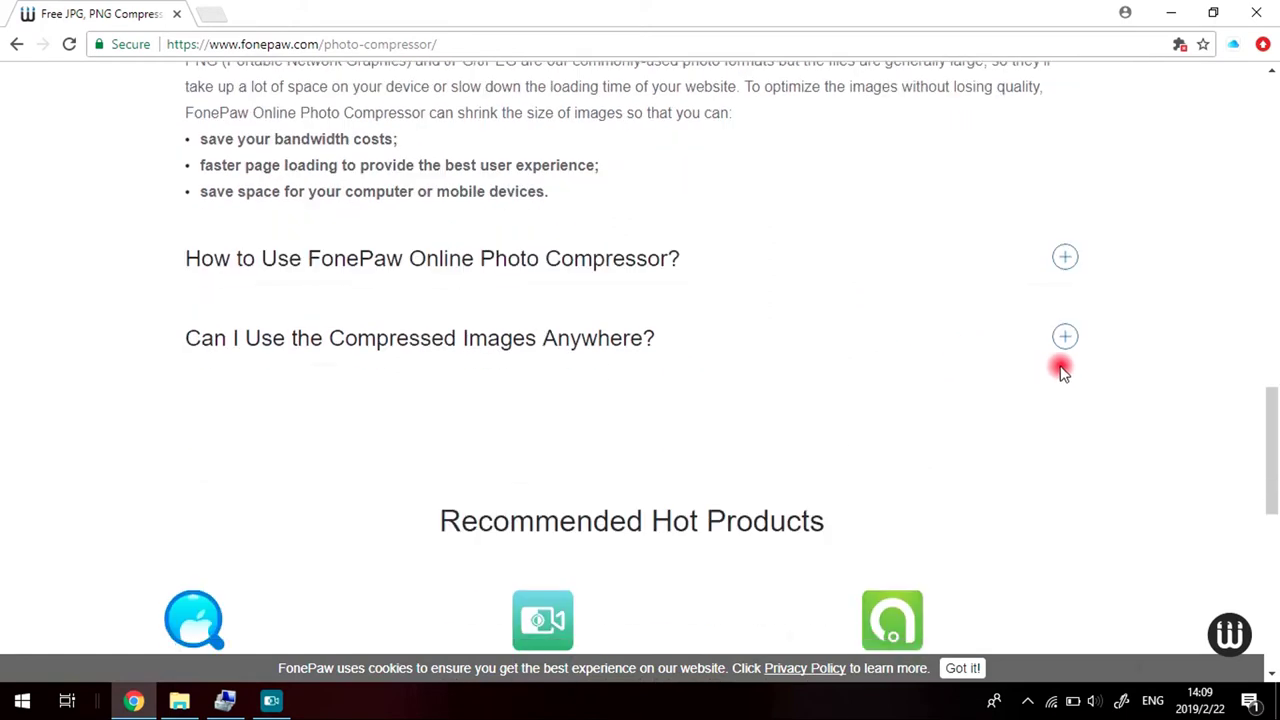
pyautogui.click(1064, 258)
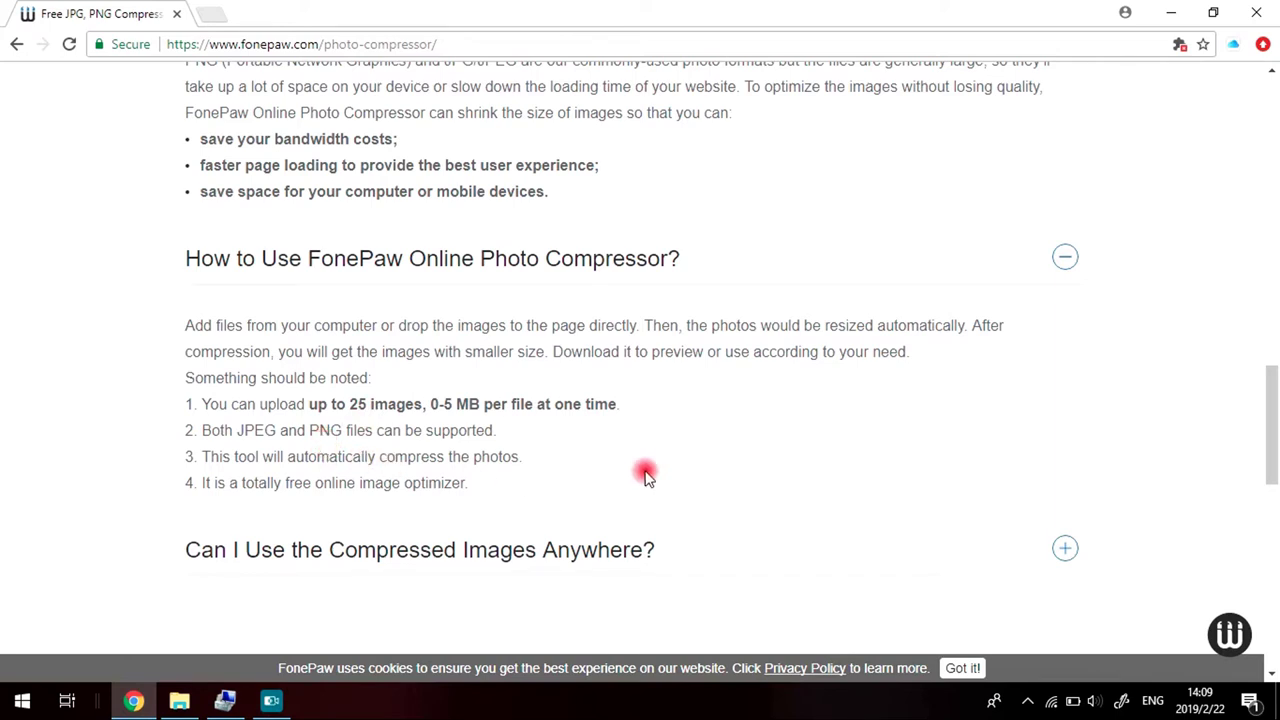
pyautogui.scroll(-1, 645, 476)
pyautogui.click(1065, 454)
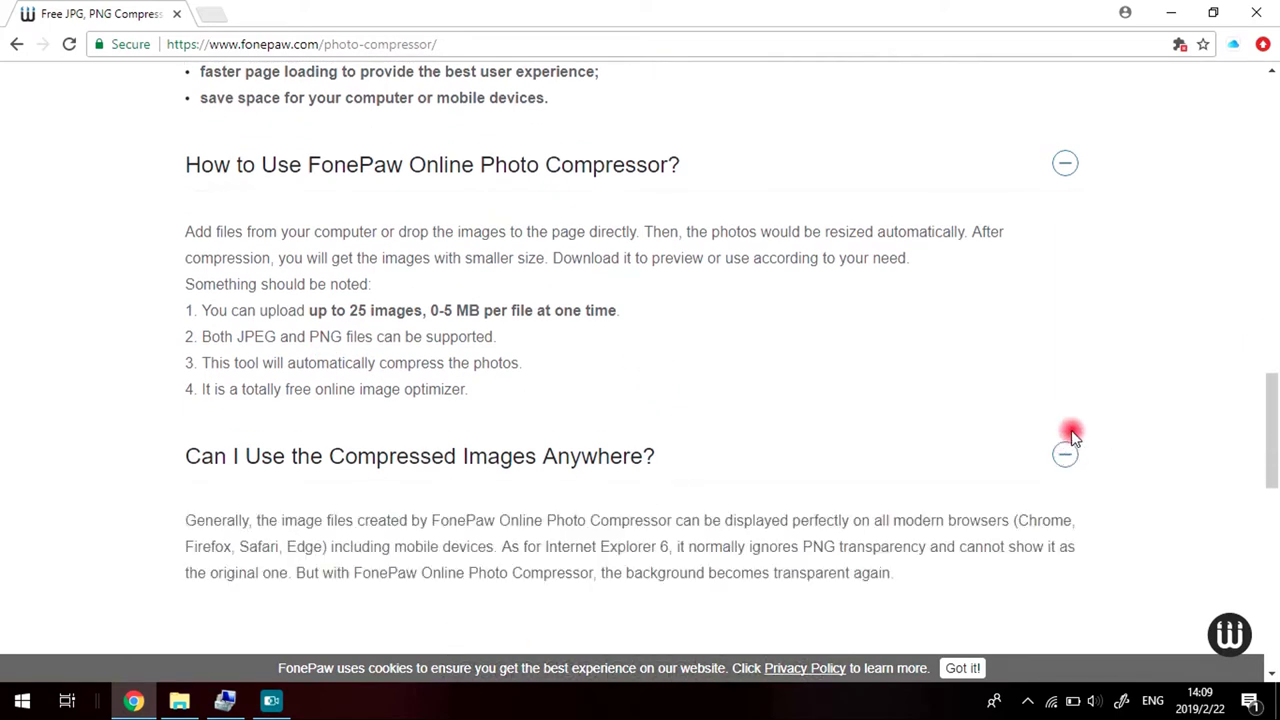
pyautogui.scroll(-2, 1018, 452)
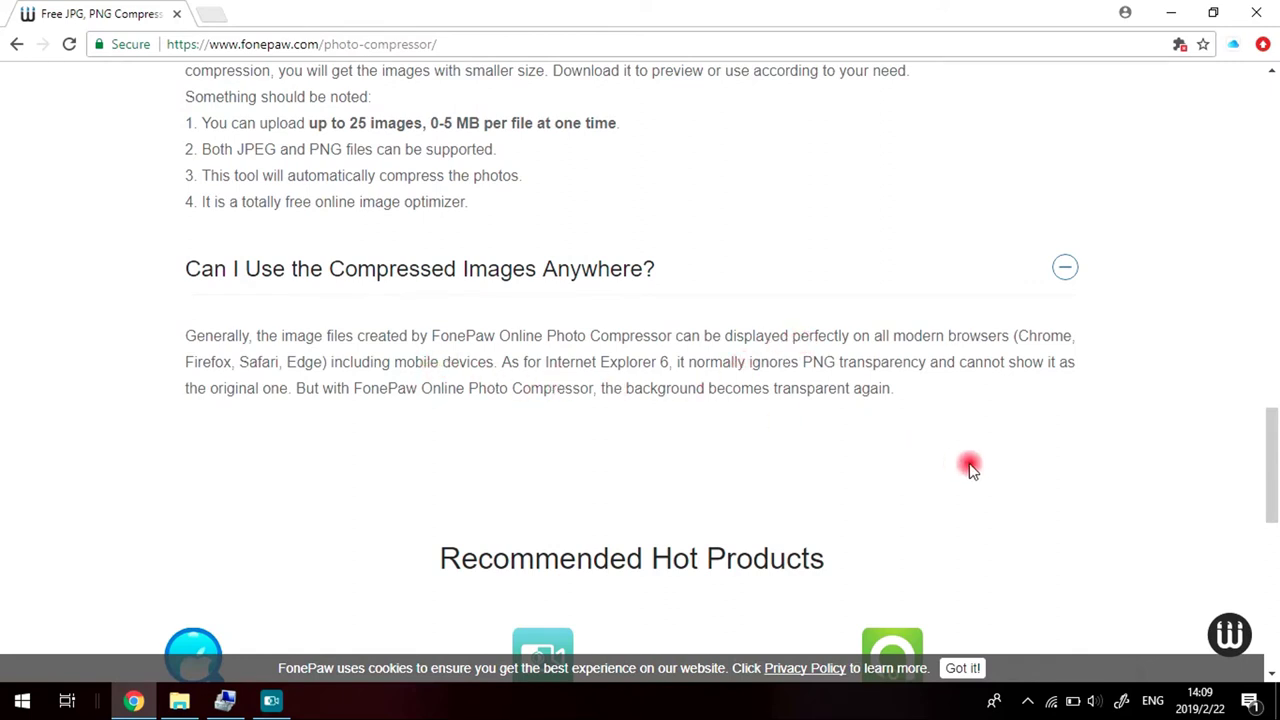
# Drop IMG_1005.PNG, IMG_0355.PNG and IMG_0612.JPG onto the upload area, compressing them by 92%, 94% and 21%.
pyautogui.scroll(-2, 970, 466)
pyautogui.scroll(2, 971, 460)
pyautogui.moveTo(486, 194); pyautogui.dragTo(470, 197)
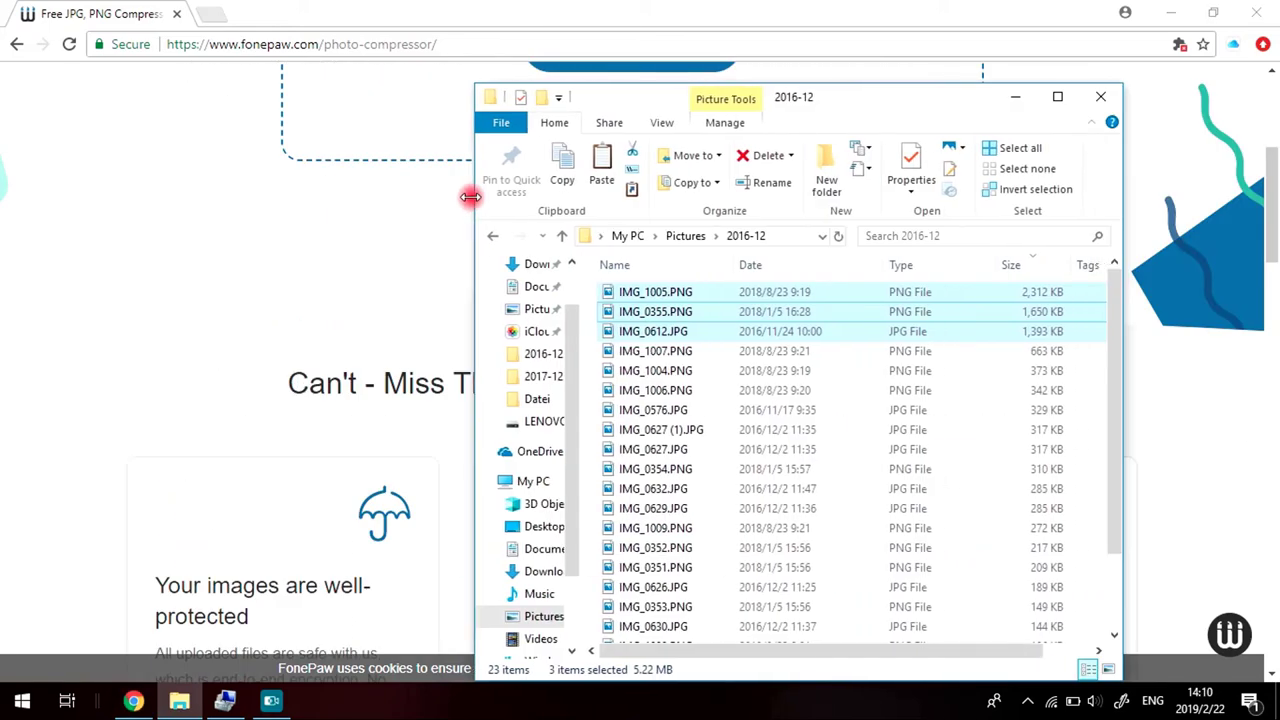
pyautogui.moveTo(886, 106); pyautogui.dragTo(398, 112)
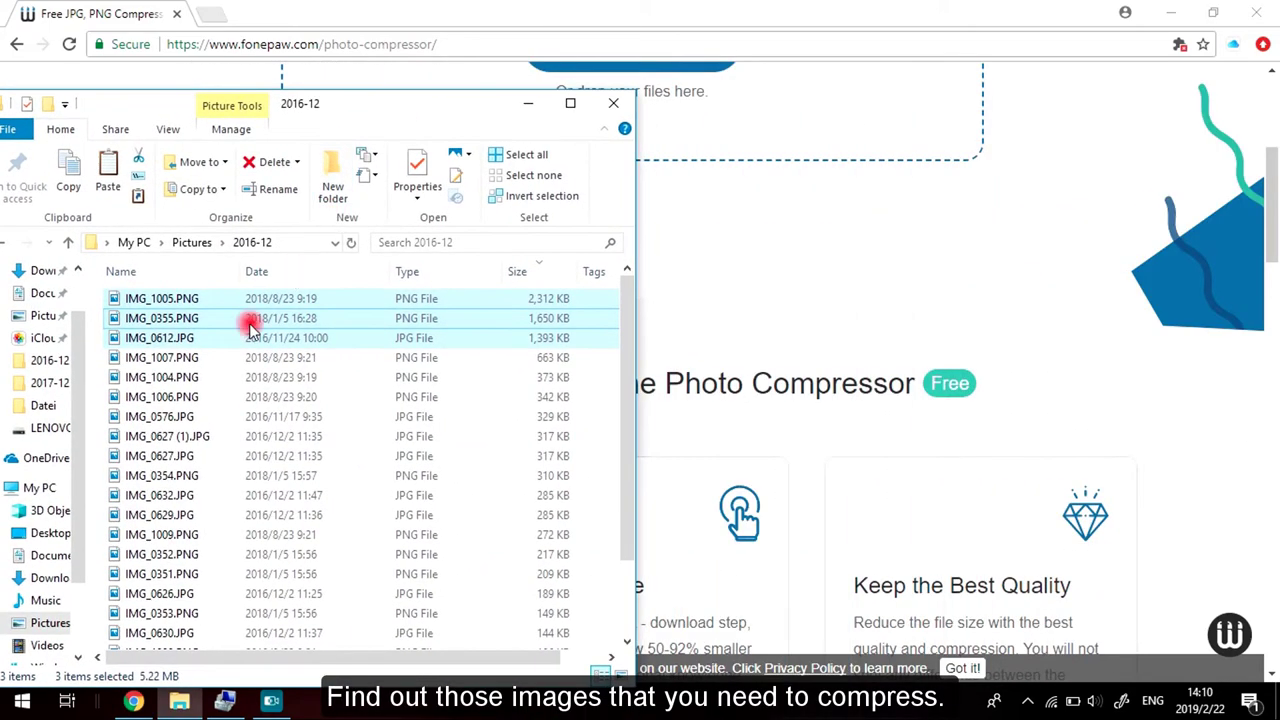
pyautogui.moveTo(254, 298); pyautogui.dragTo(864, 152)
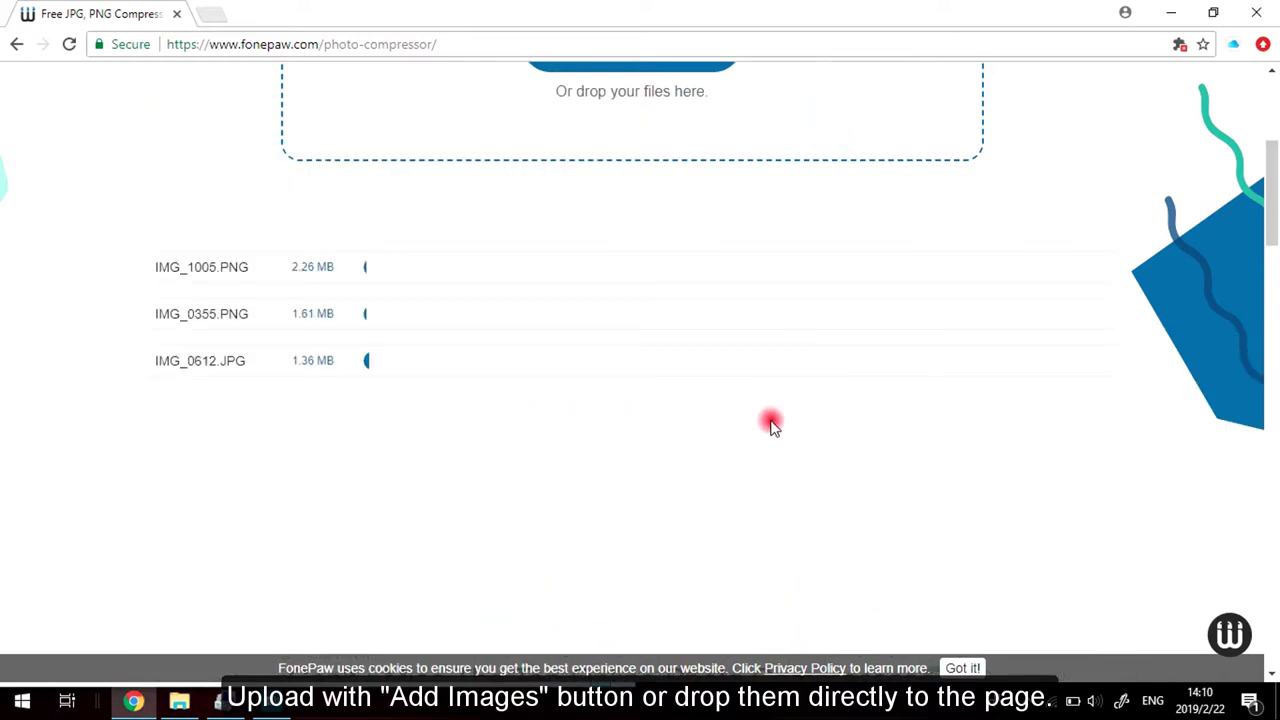
pyautogui.scroll(2, 770, 425)
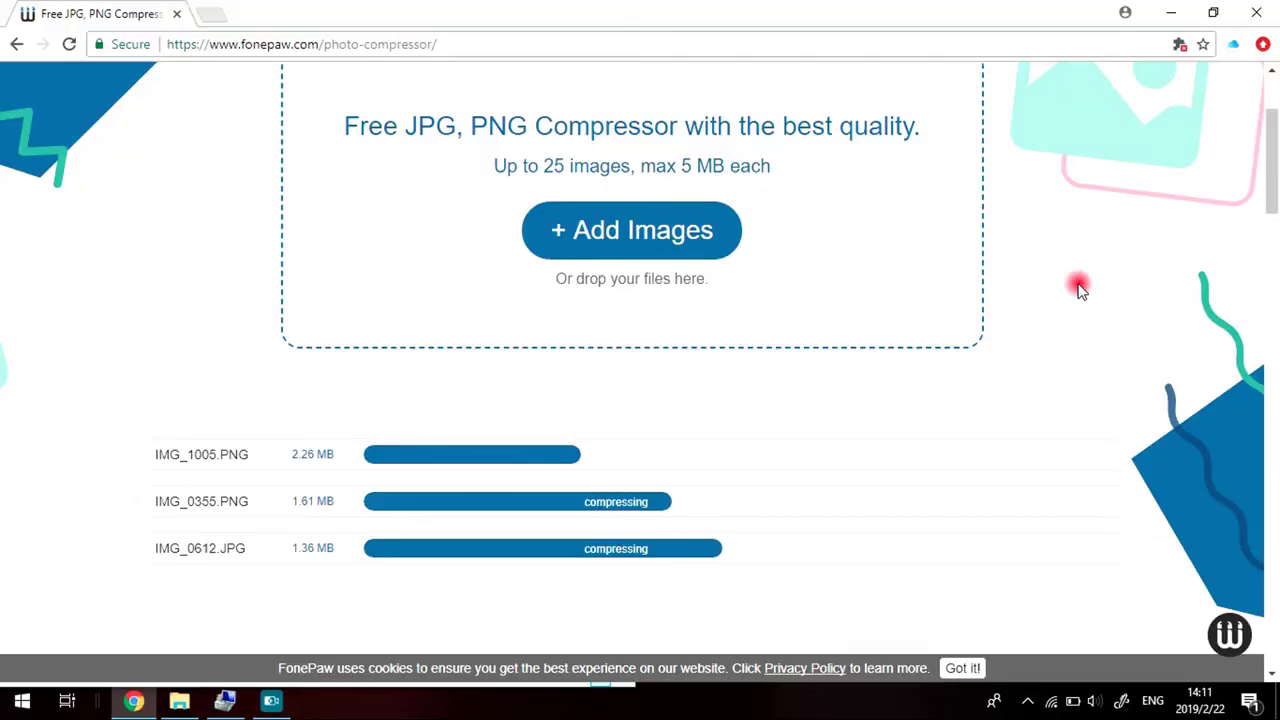
pyautogui.scroll(-2, 1078, 288)
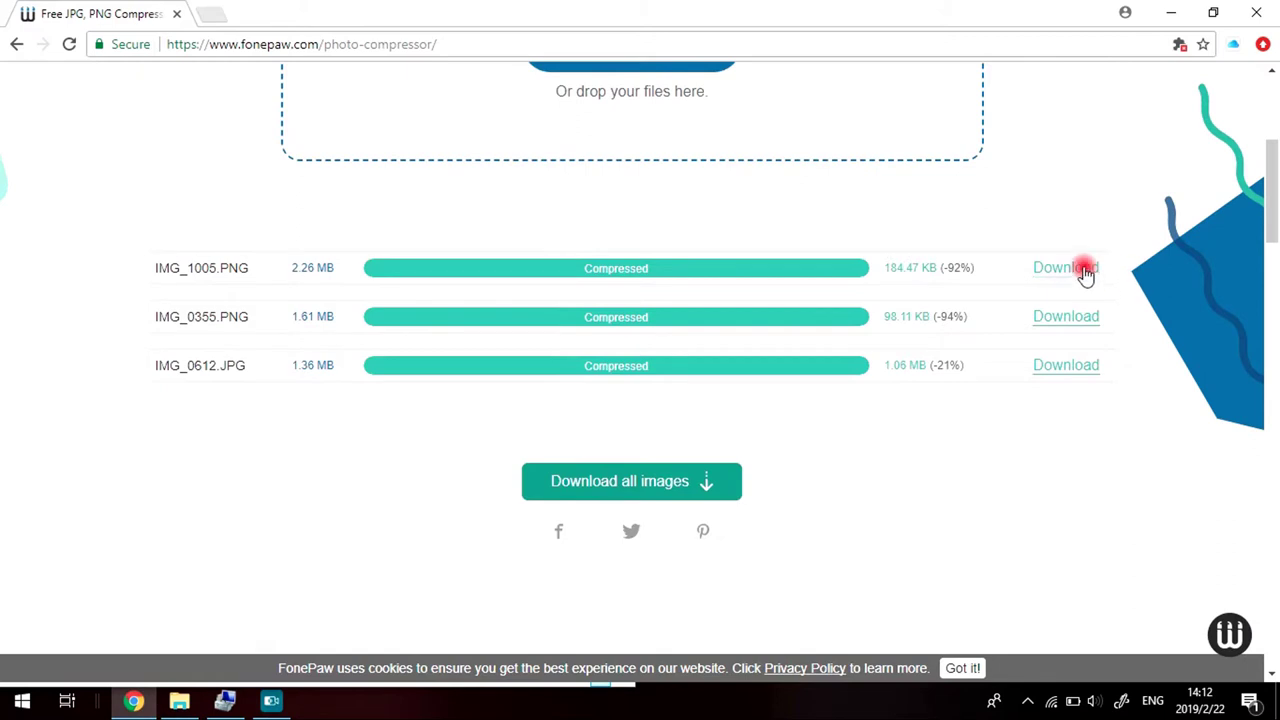
# Download the compressed IMG_1005.PNG, then save all compressed images as all.zip on the Desktop.
pyautogui.click(1085, 275)
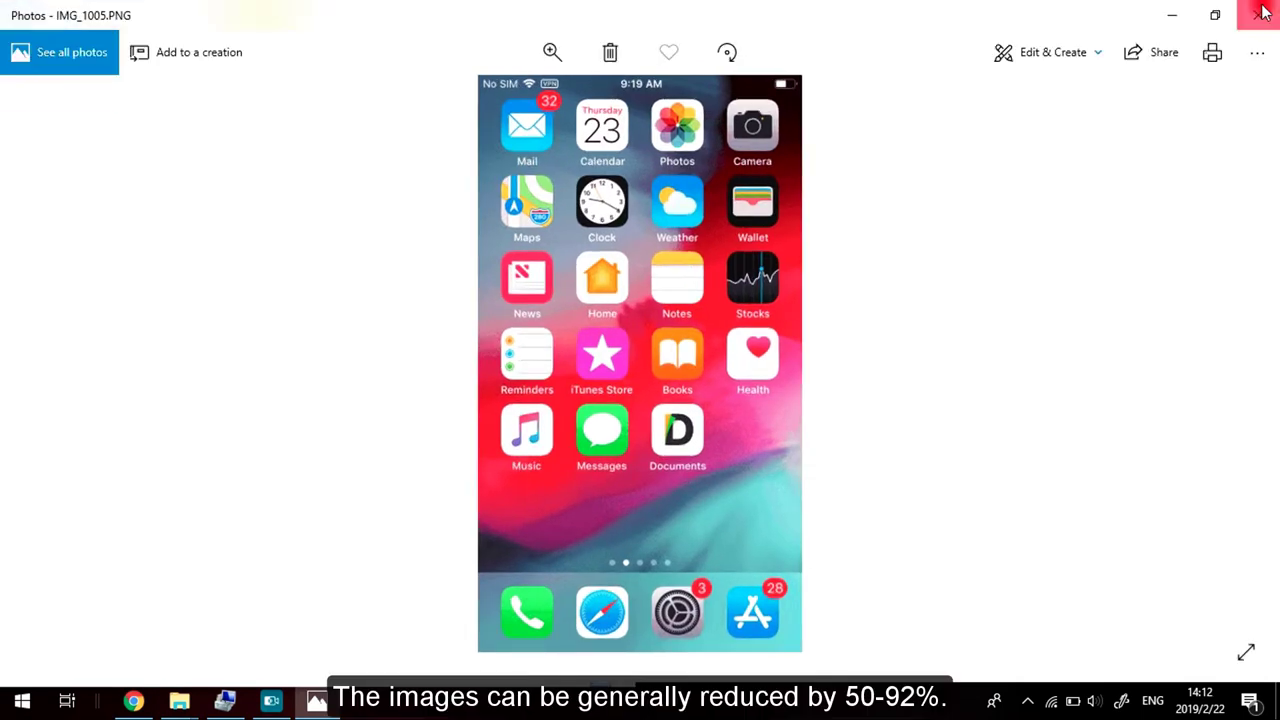
pyautogui.click(1262, 10)
pyautogui.click(654, 483)
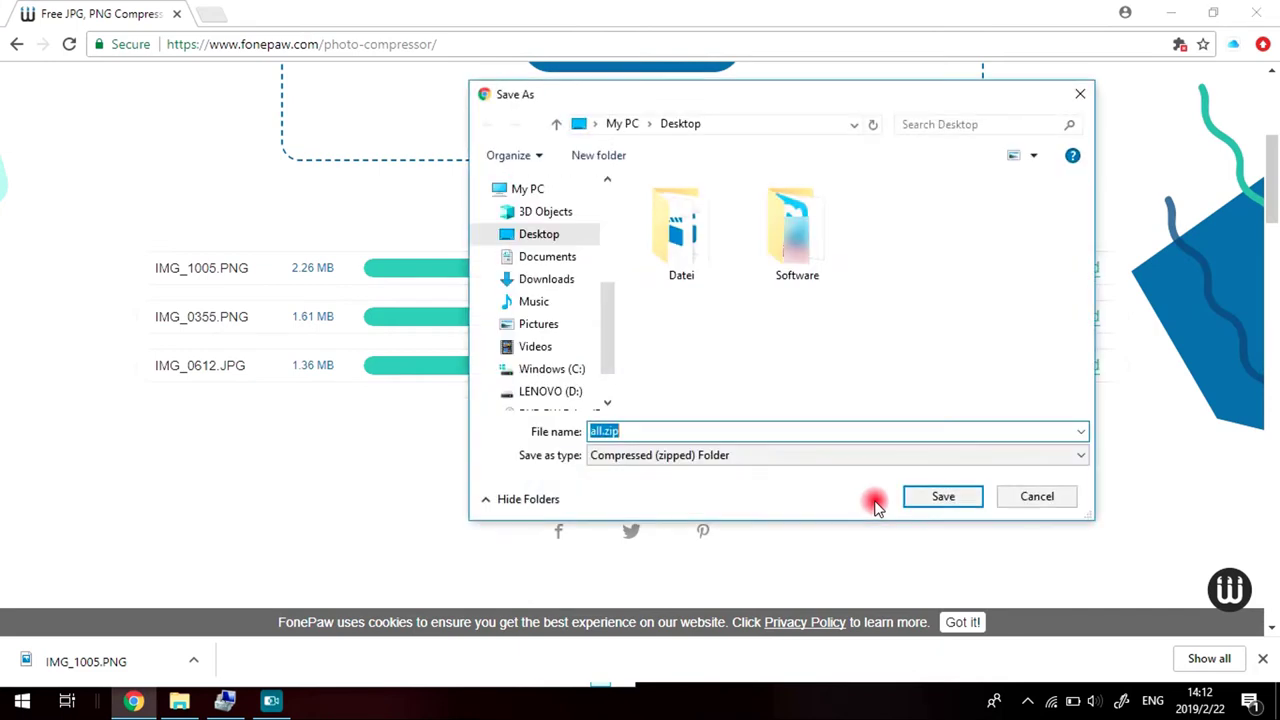
pyautogui.click(933, 497)
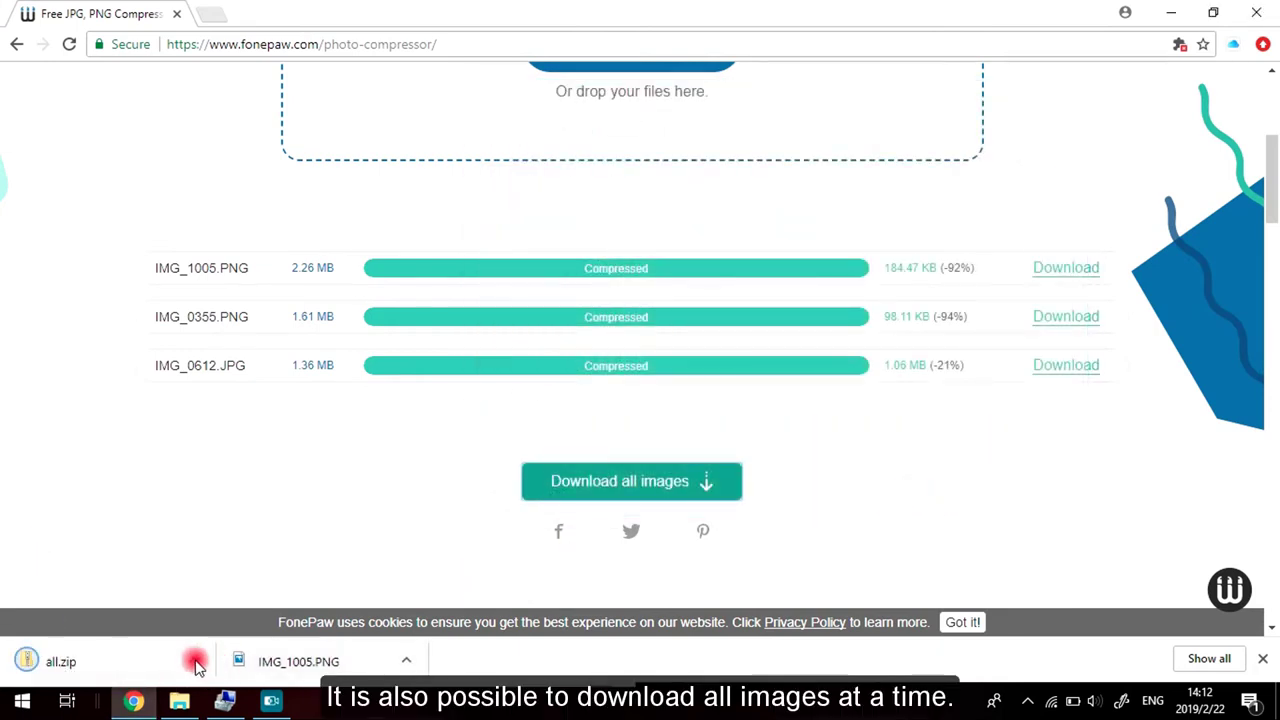
pyautogui.click(190, 662)
# Dismiss the download options menu and the cookie notice.
pyautogui.click(252, 598)
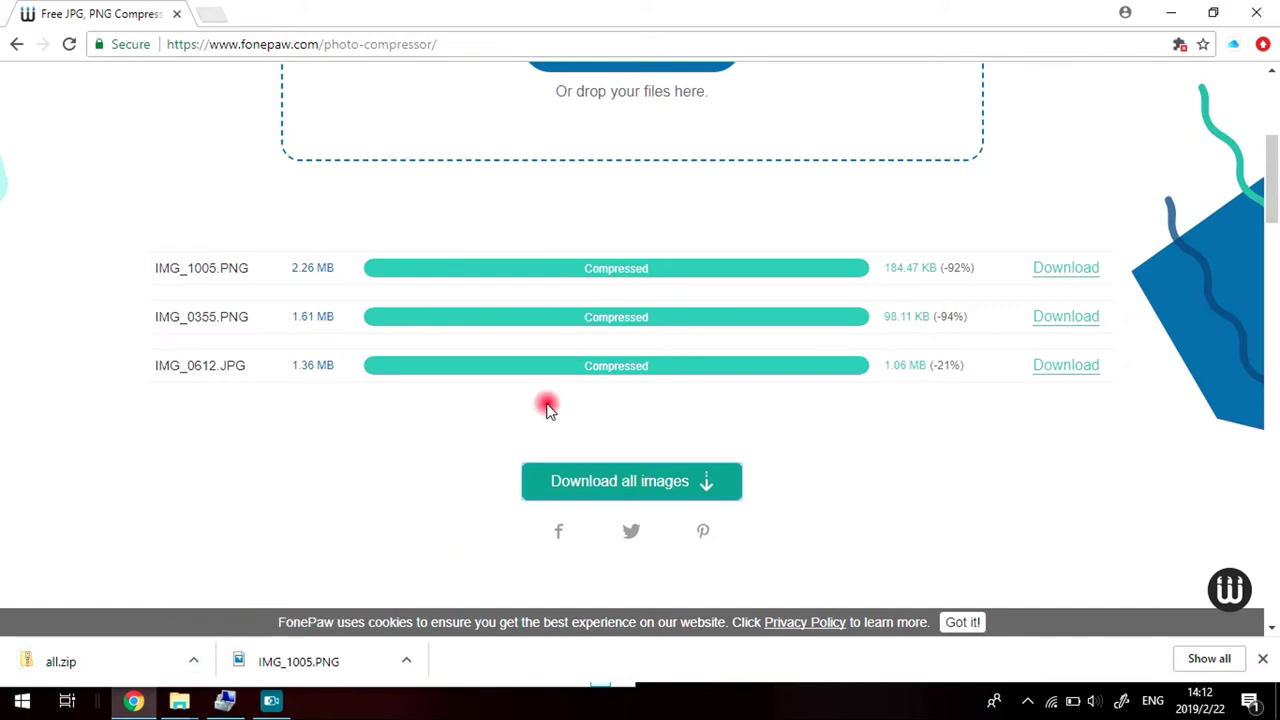
pyautogui.scroll(2, 586, 485)
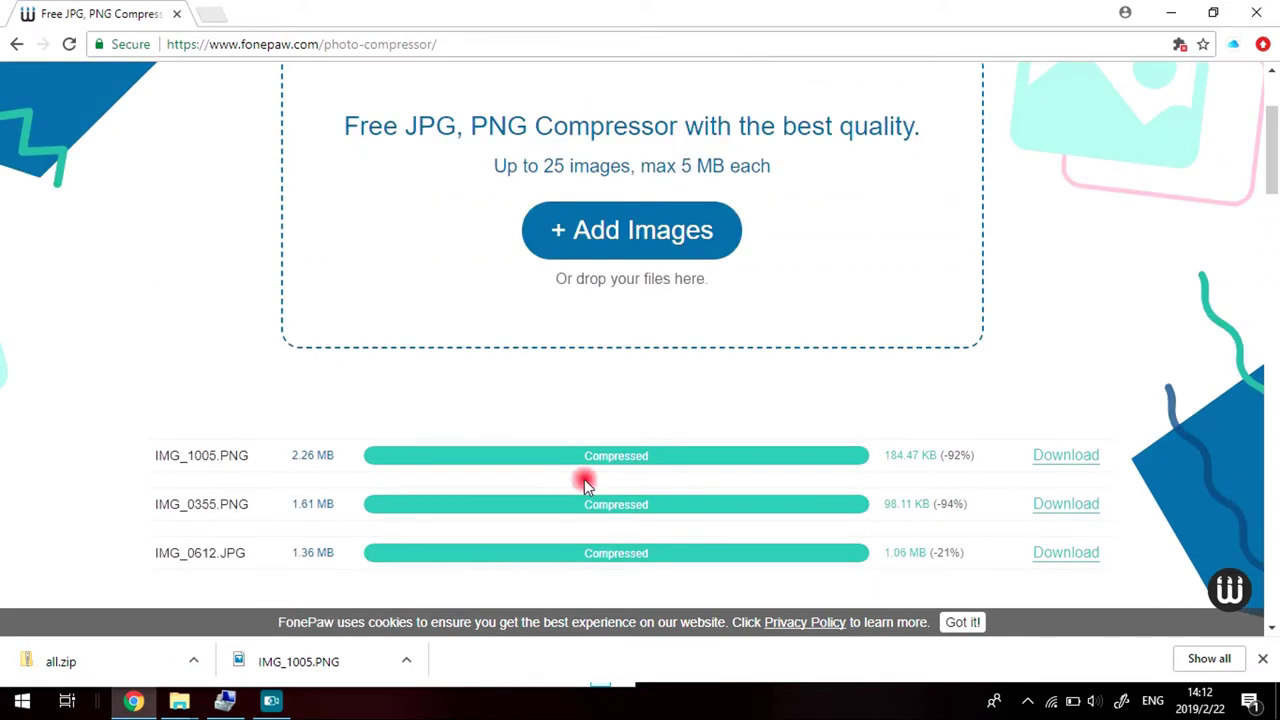
pyautogui.scroll(1, 584, 479)
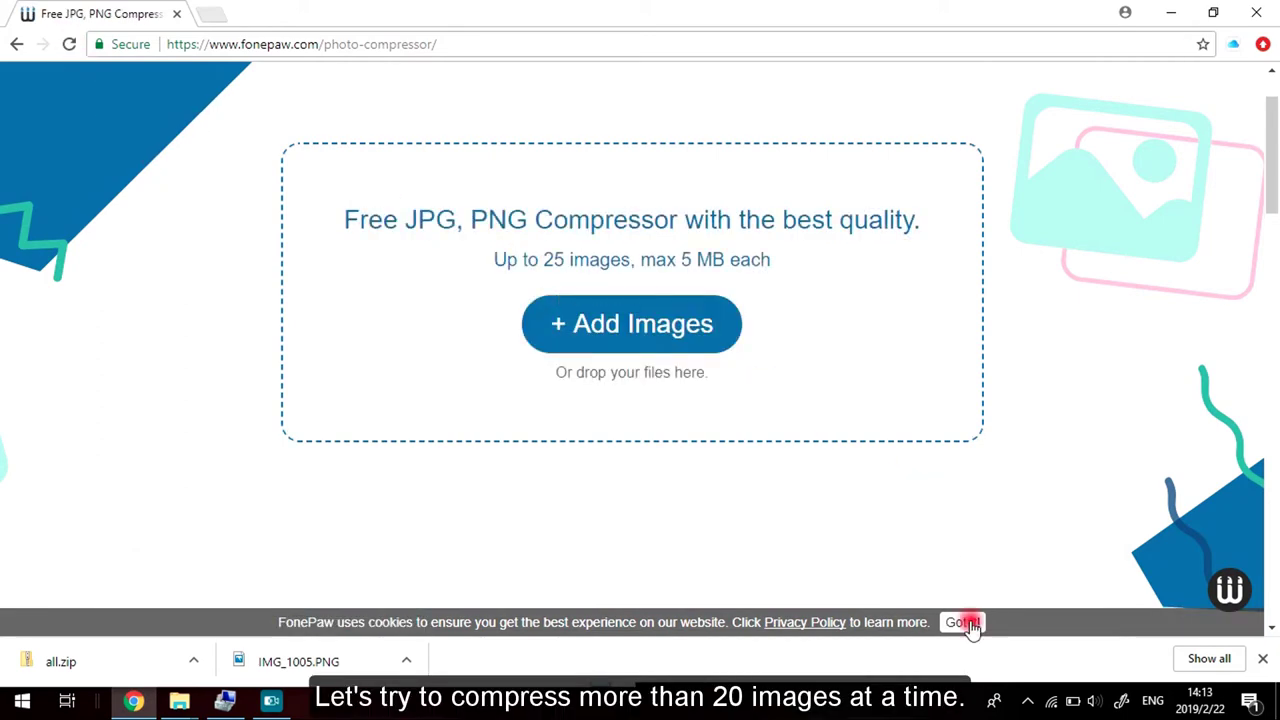
pyautogui.click(963, 622)
# Select all 23 images in the 2016-12 folder and drop them onto the upload area.
pyautogui.click(106, 606)
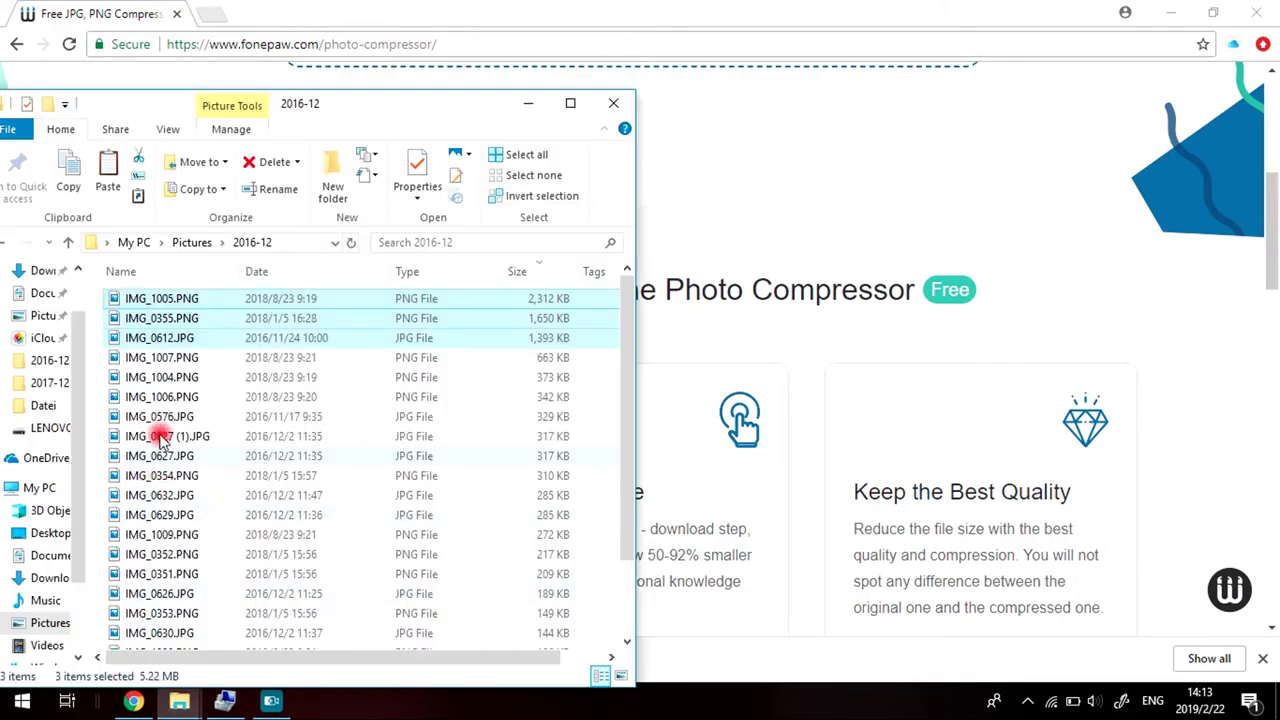
pyautogui.hotkey('ctrl', 'a')
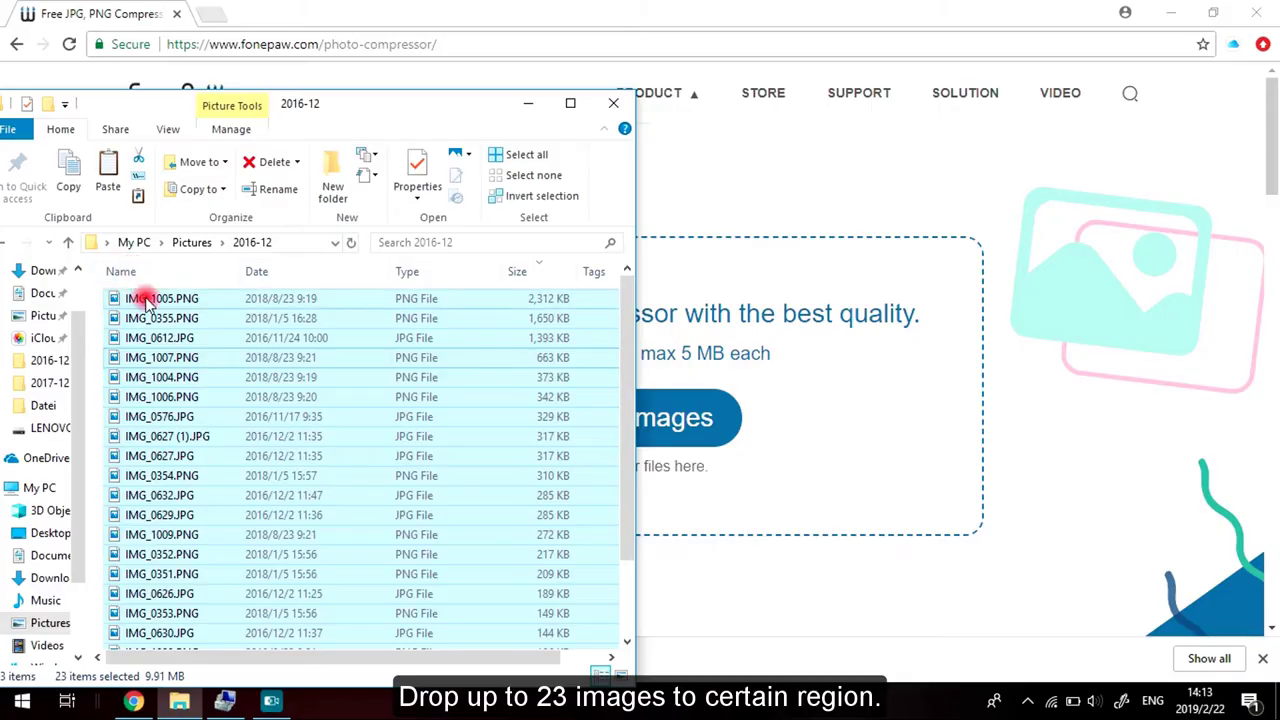
pyautogui.moveTo(251, 403); pyautogui.dragTo(857, 394)
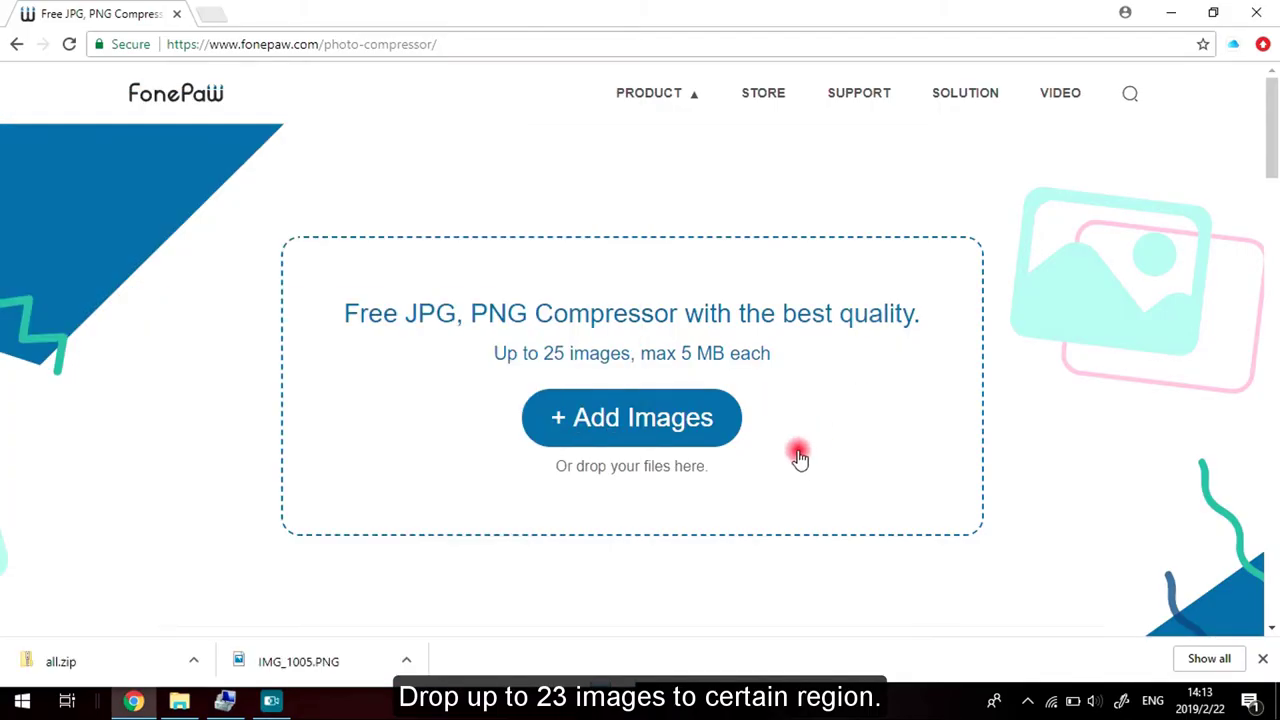
# Scroll through the upload list while all 23 images finish compressing.
pyautogui.scroll(-3, 713, 495)
pyautogui.scroll(-2, 713, 495)
pyautogui.scroll(-3, 711, 491)
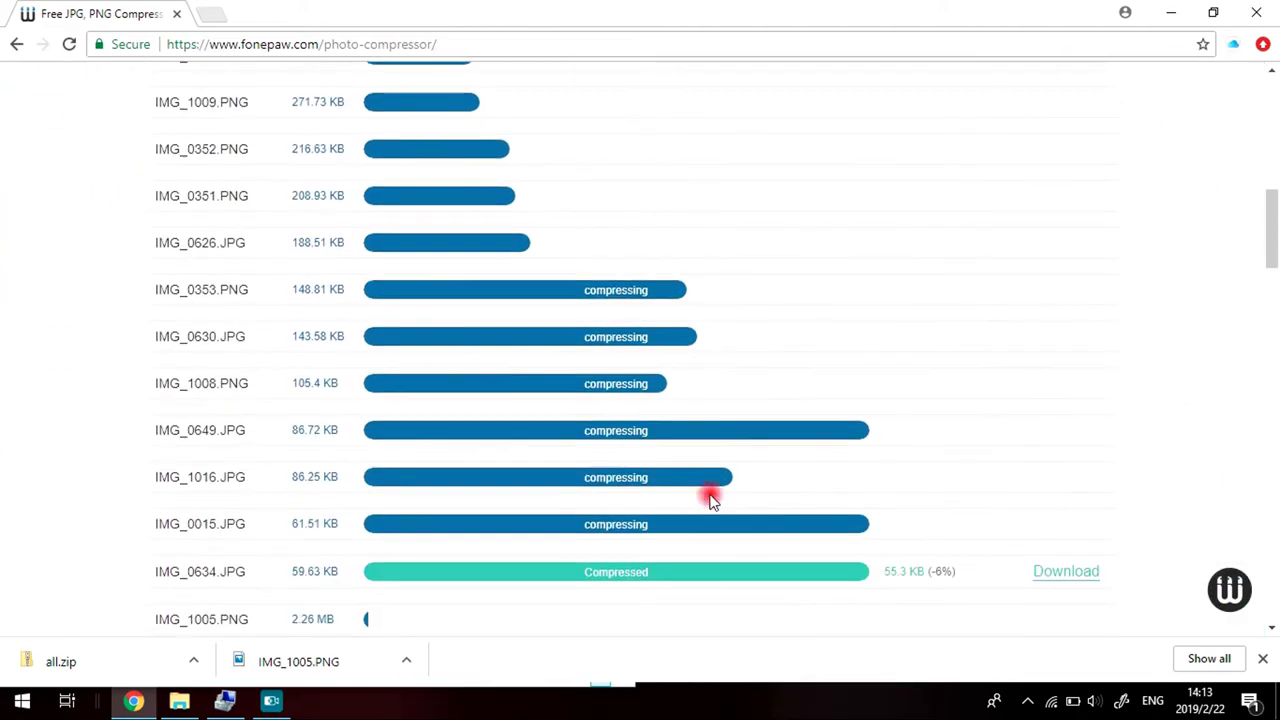
pyautogui.scroll(-6, 709, 497)
pyautogui.scroll(6, 709, 503)
pyautogui.scroll(5, 707, 503)
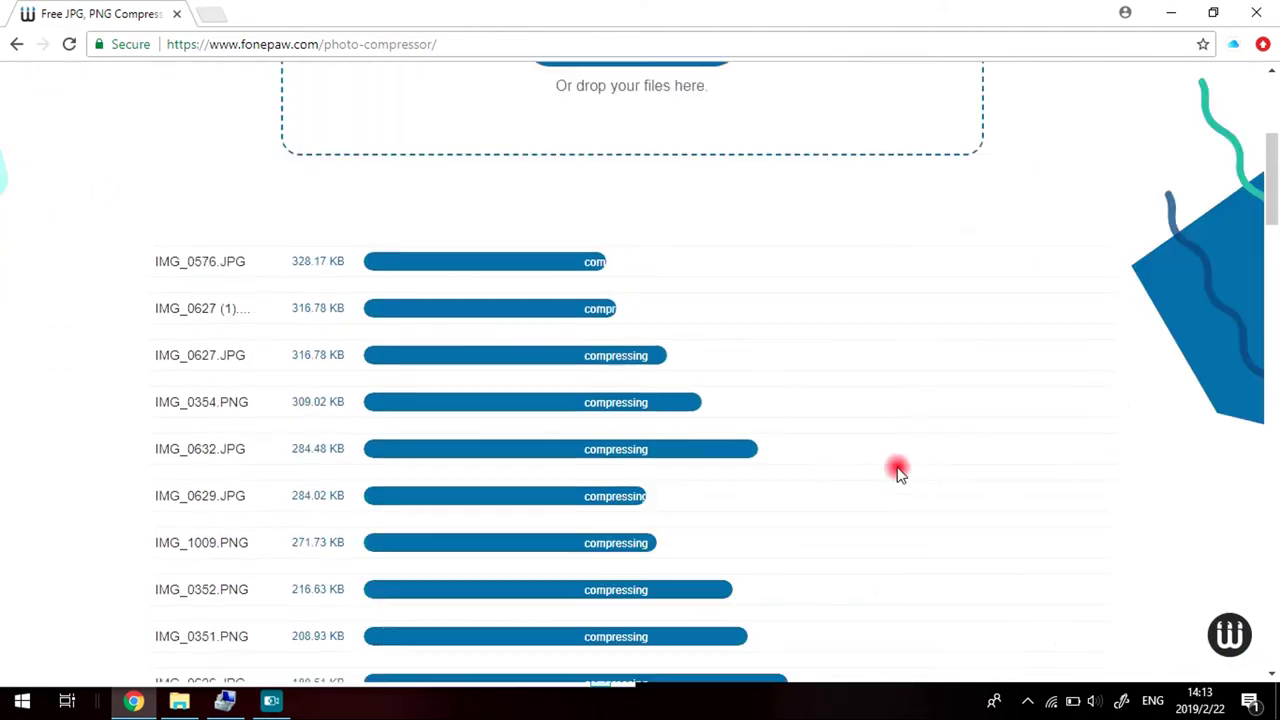
pyautogui.scroll(2, 897, 470)
pyautogui.scroll(-5, 900, 479)
pyautogui.scroll(-6, 900, 479)
pyautogui.scroll(10, 900, 477)
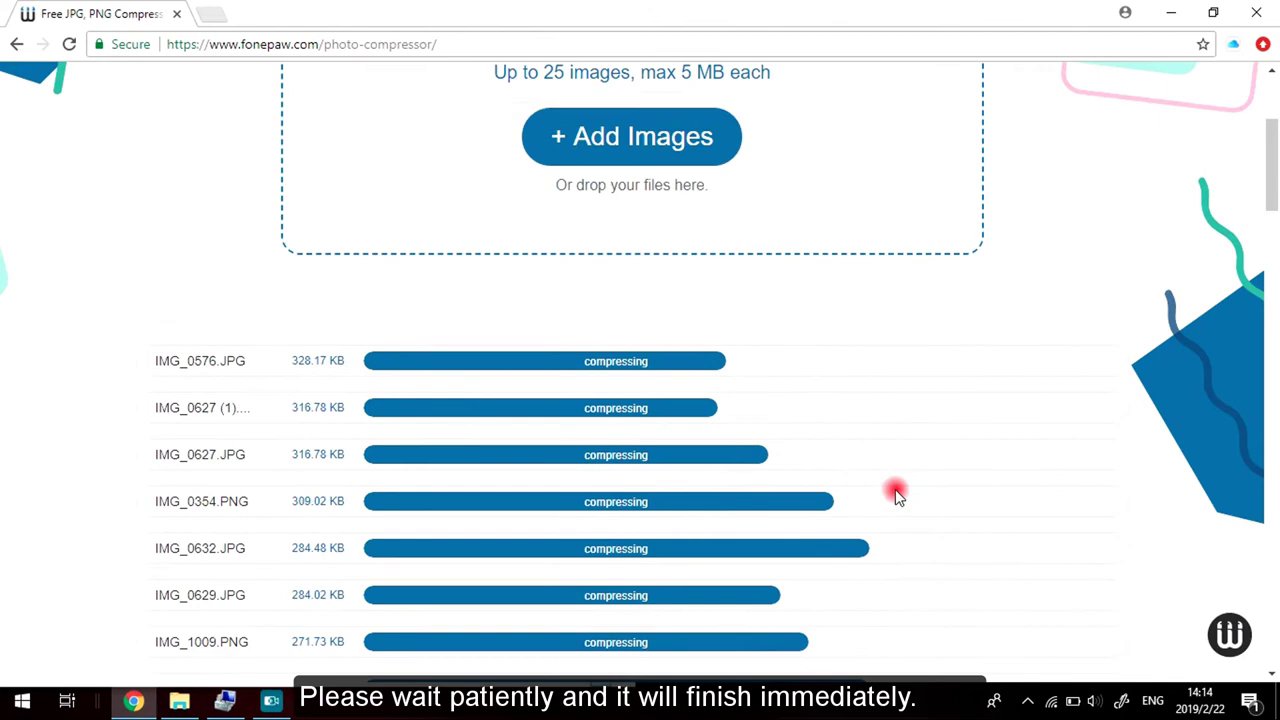
pyautogui.scroll(-8, 895, 489)
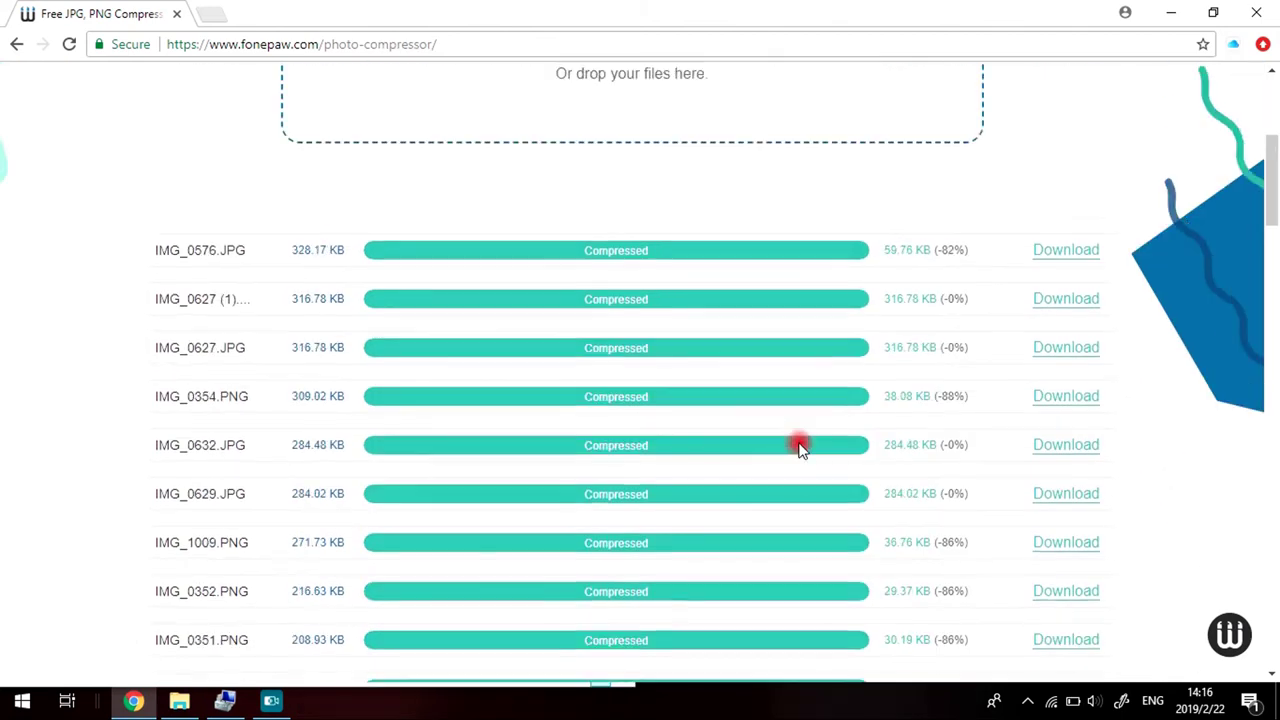
pyautogui.scroll(-1, 800, 446)
pyautogui.scroll(-8, 800, 447)
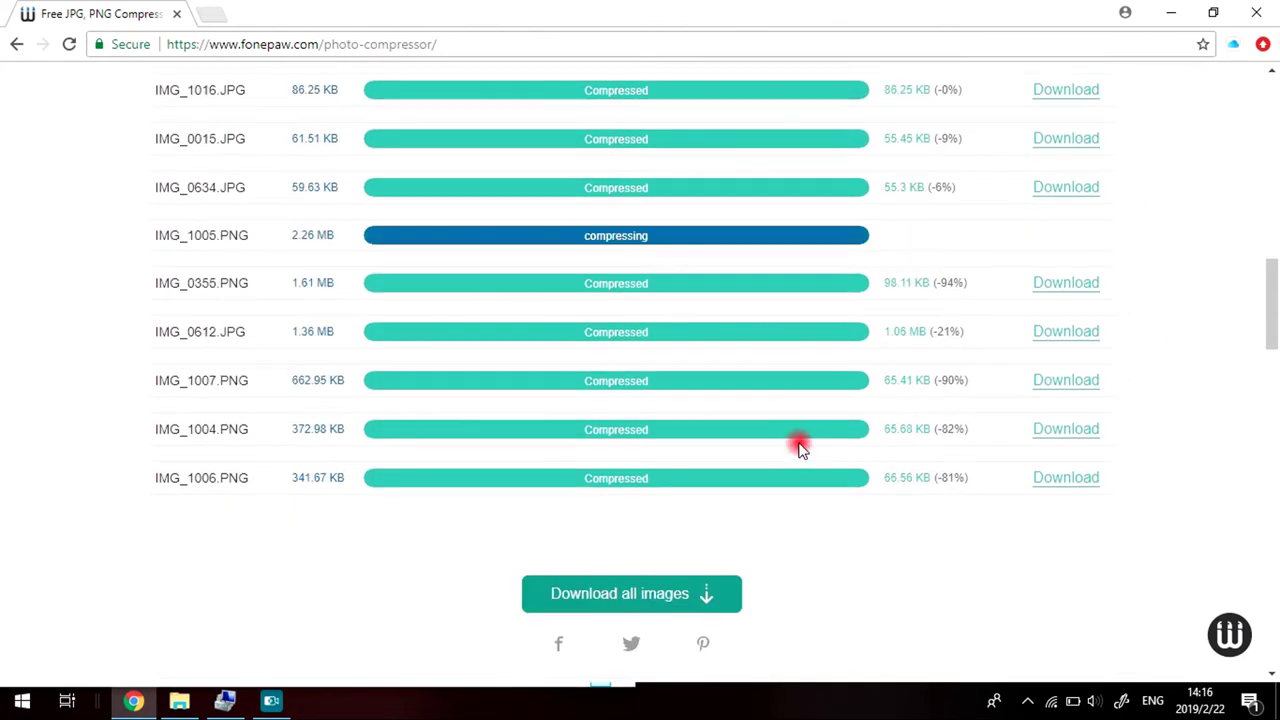
pyautogui.scroll(5, 800, 443)
pyautogui.scroll(3, 800, 443)
pyautogui.scroll(-3, 900, 400)
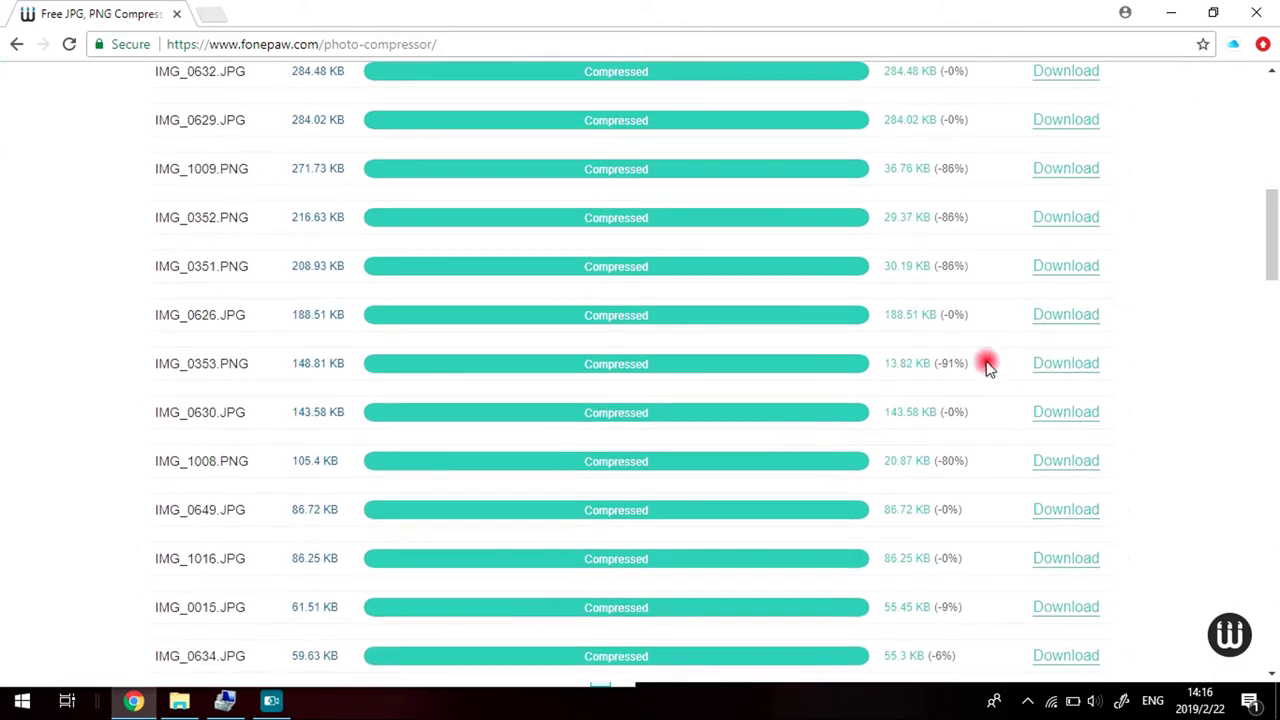
pyautogui.scroll(-4, 985, 368)
# Save all 23 compressed images as all.zip on the Desktop and show it in its folder.
pyautogui.click(703, 504)
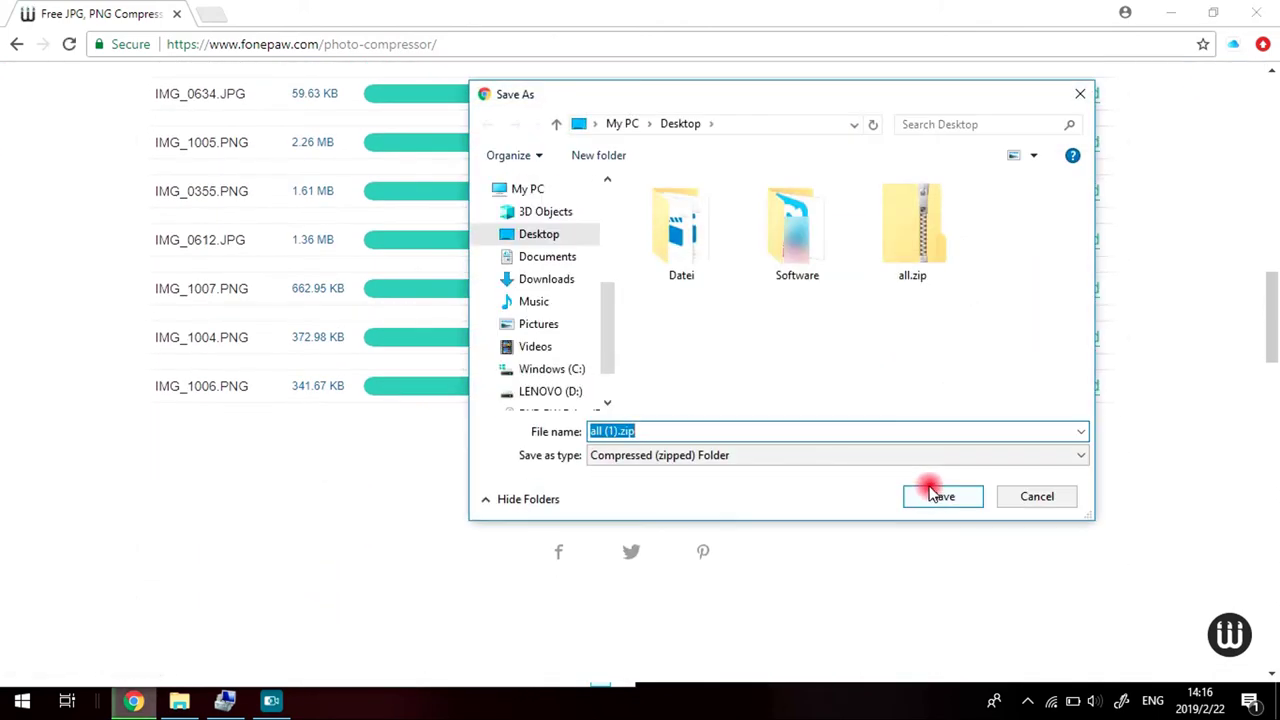
pyautogui.click(935, 496)
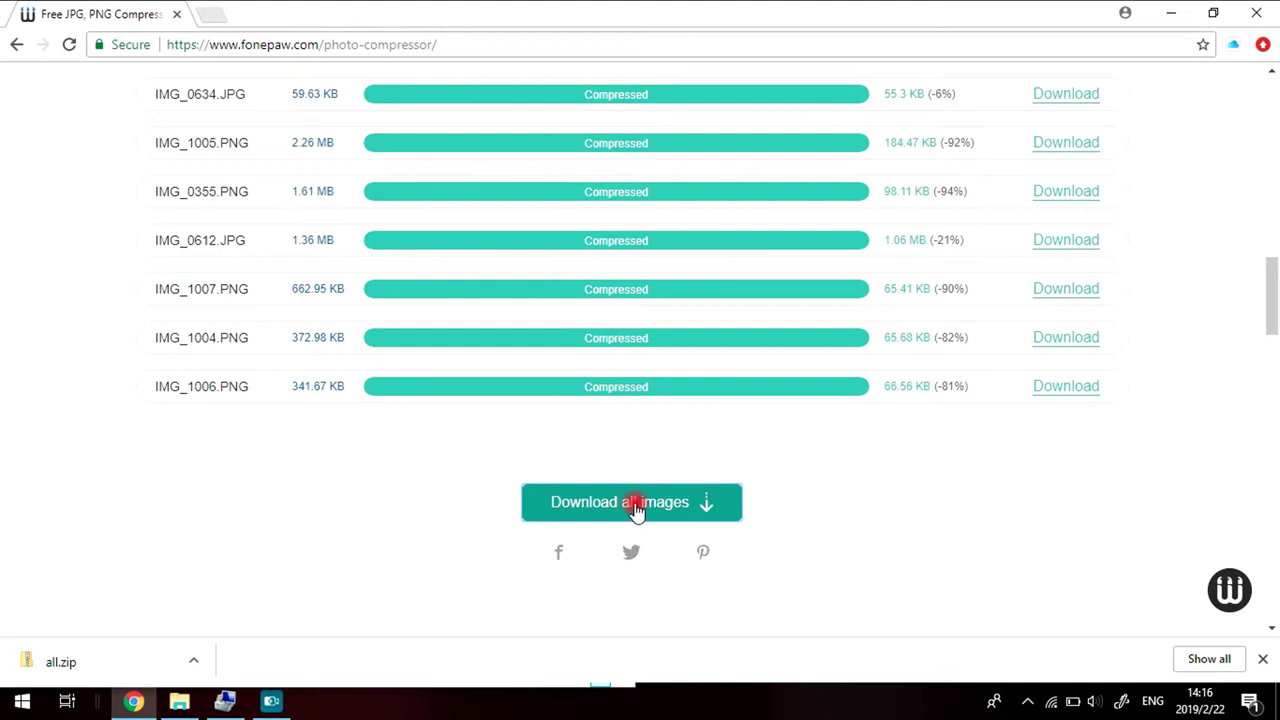
pyautogui.click(190, 660)
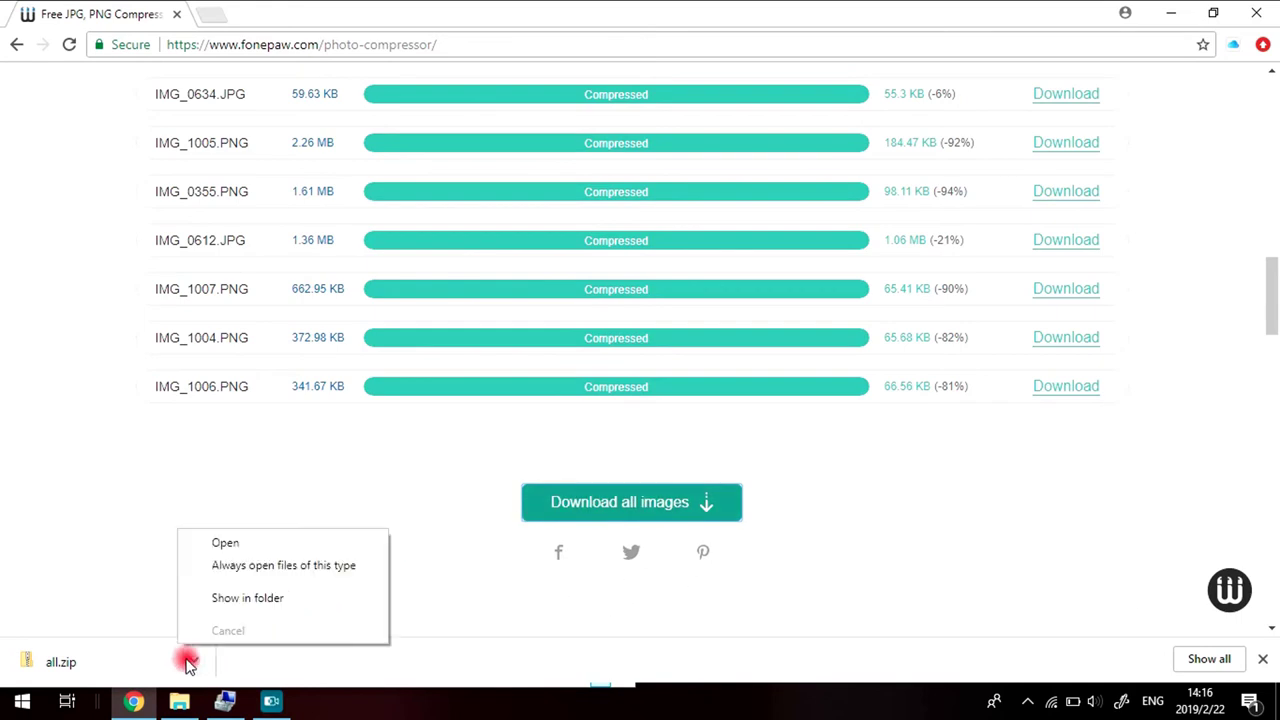
pyautogui.click(240, 598)
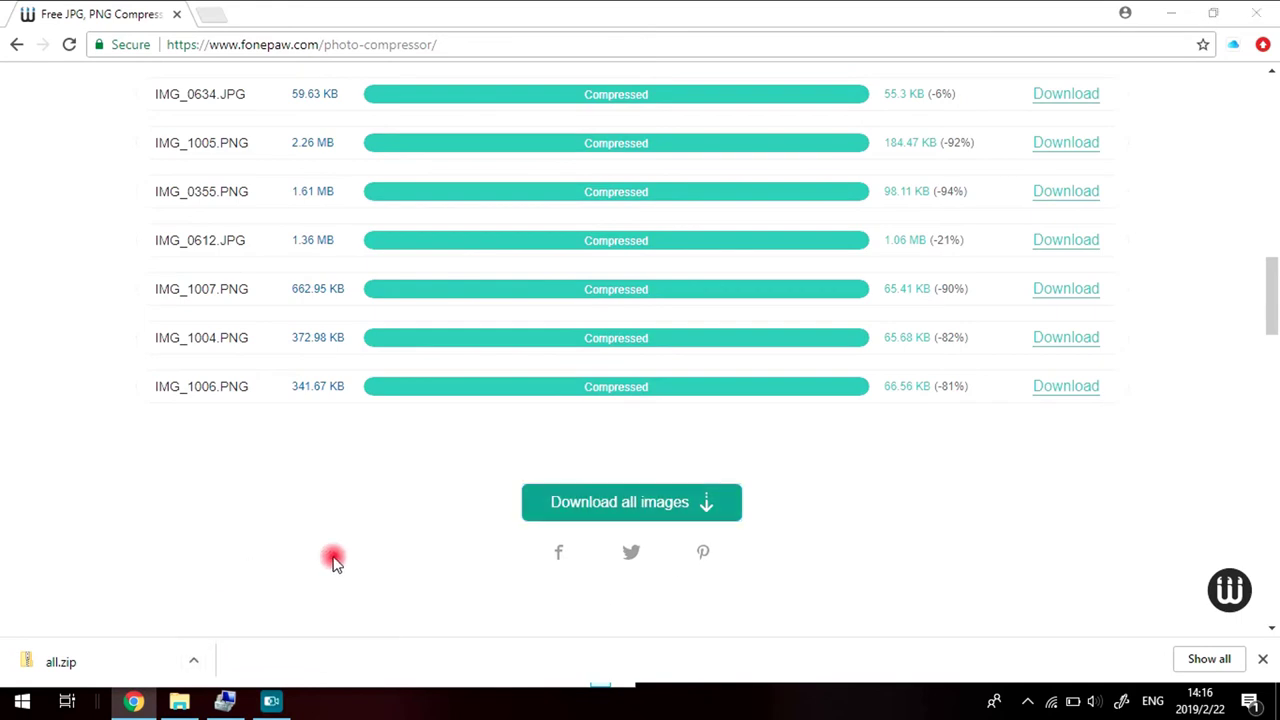
# Open all.zip to list its 23 compressed images and move its window right.
pyautogui.doubleClick(400, 245)
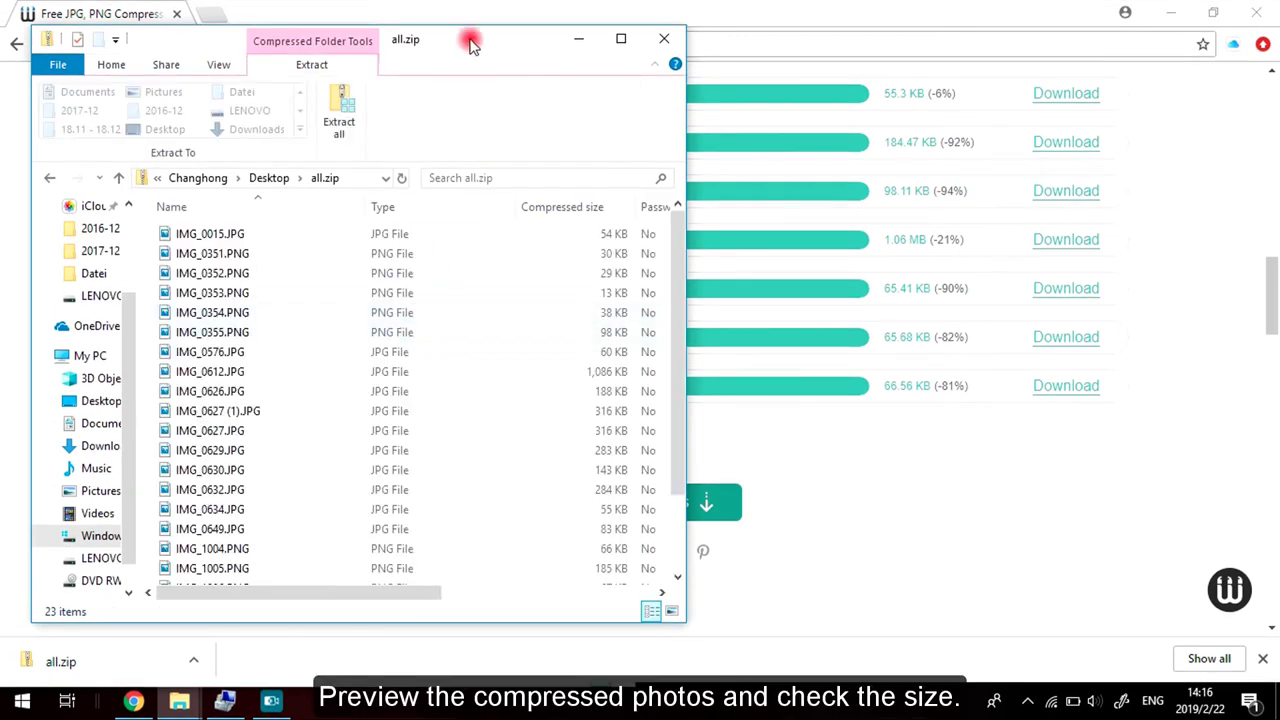
pyautogui.moveTo(470, 45); pyautogui.dragTo(750, 50)
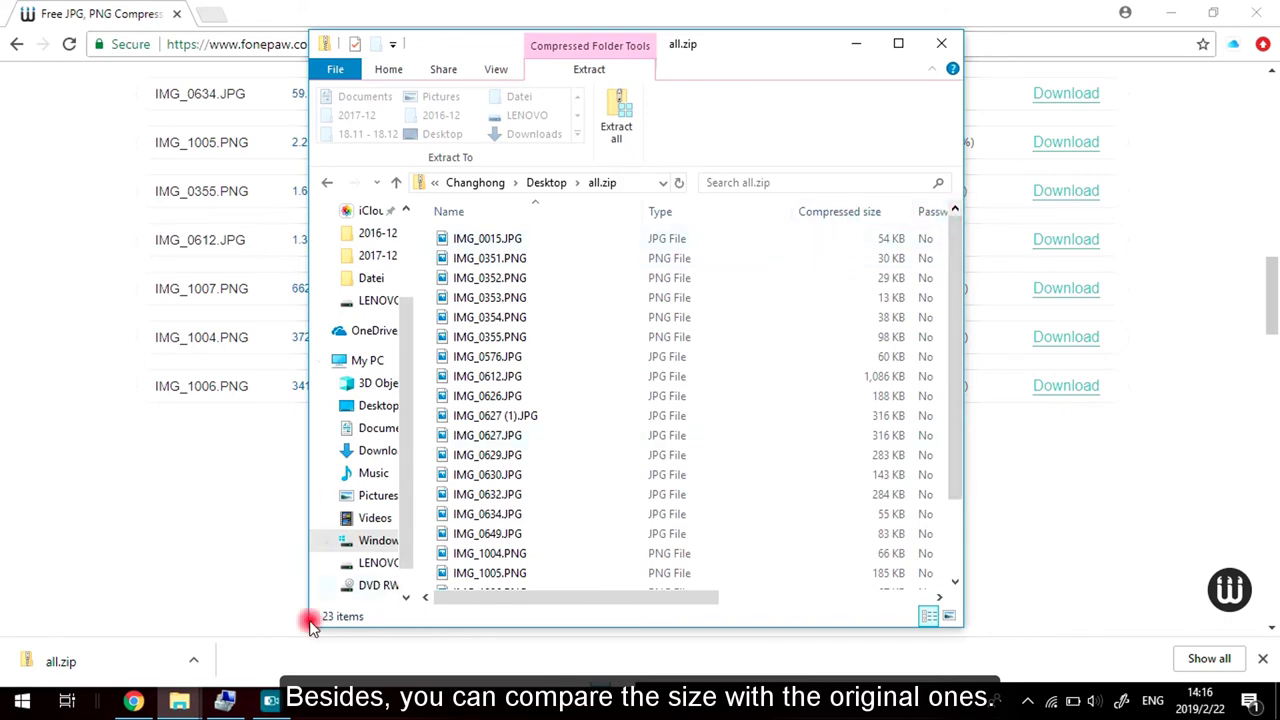
# Sort both the all.zip contents and the original 2016-12 images by name.
pyautogui.moveTo(179, 701)
pyautogui.click(137, 625)
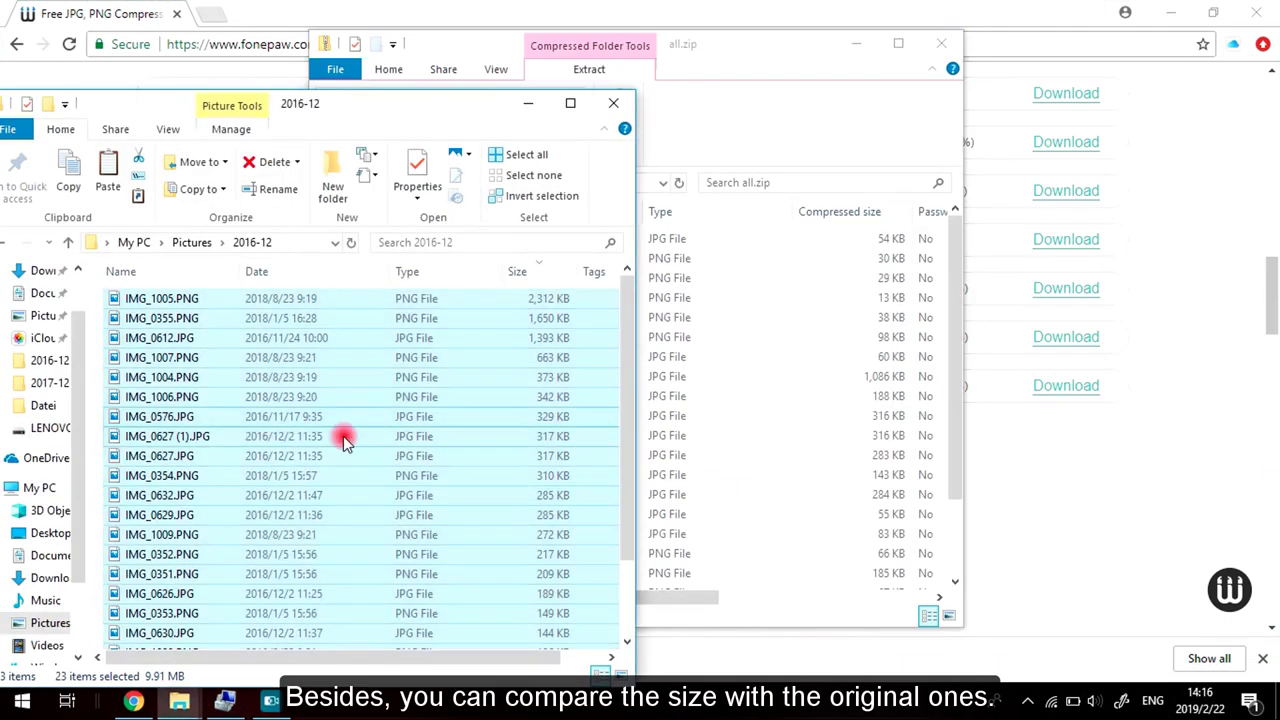
pyautogui.click(396, 414)
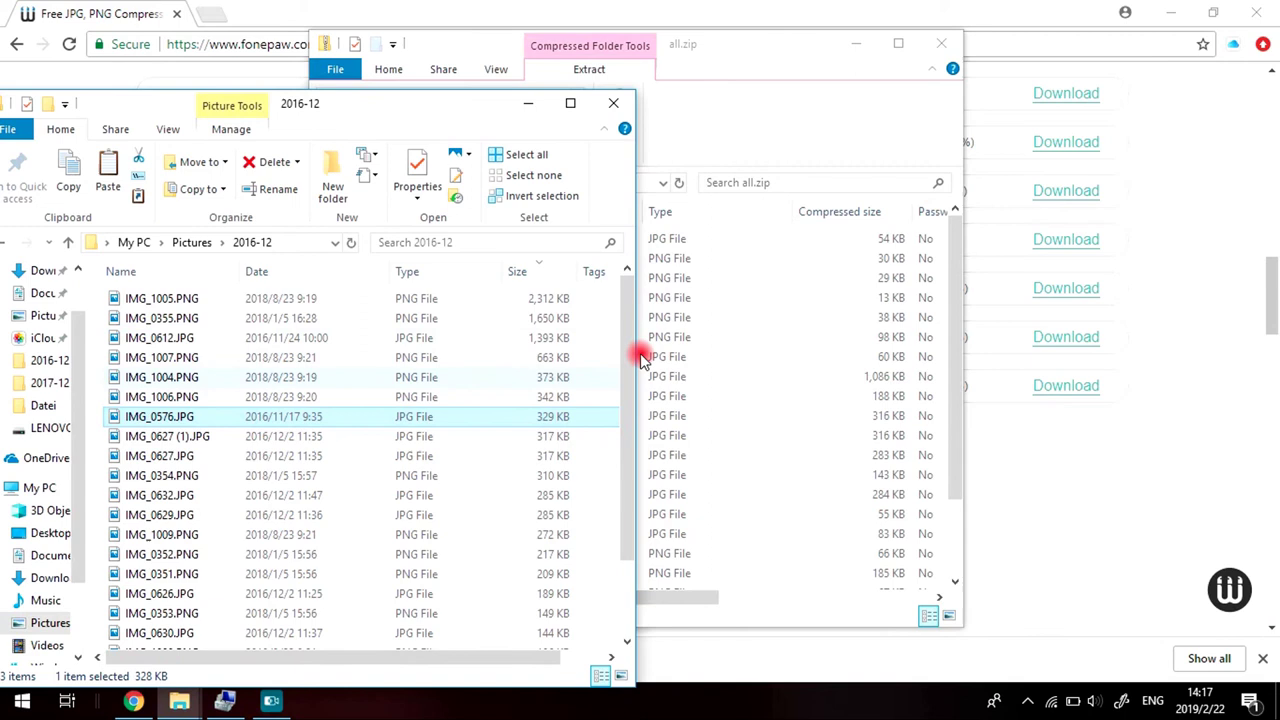
pyautogui.click(828, 47)
pyautogui.click(839, 211)
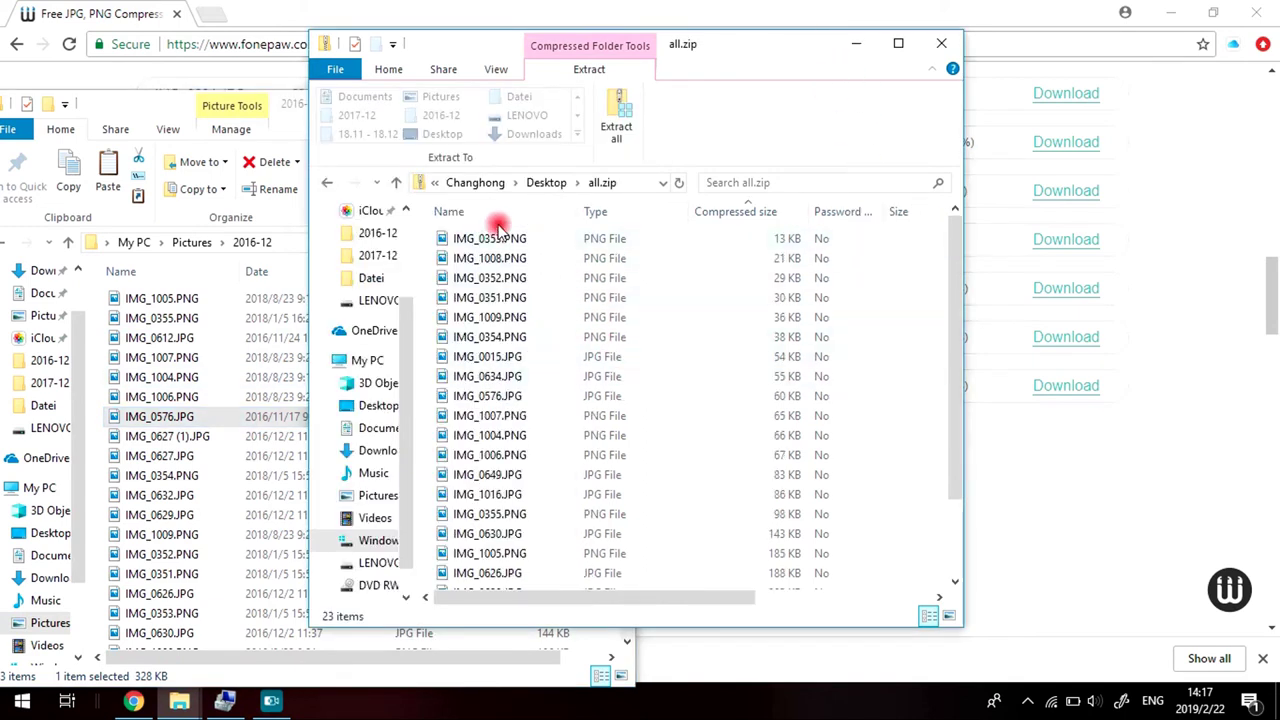
pyautogui.click(490, 210)
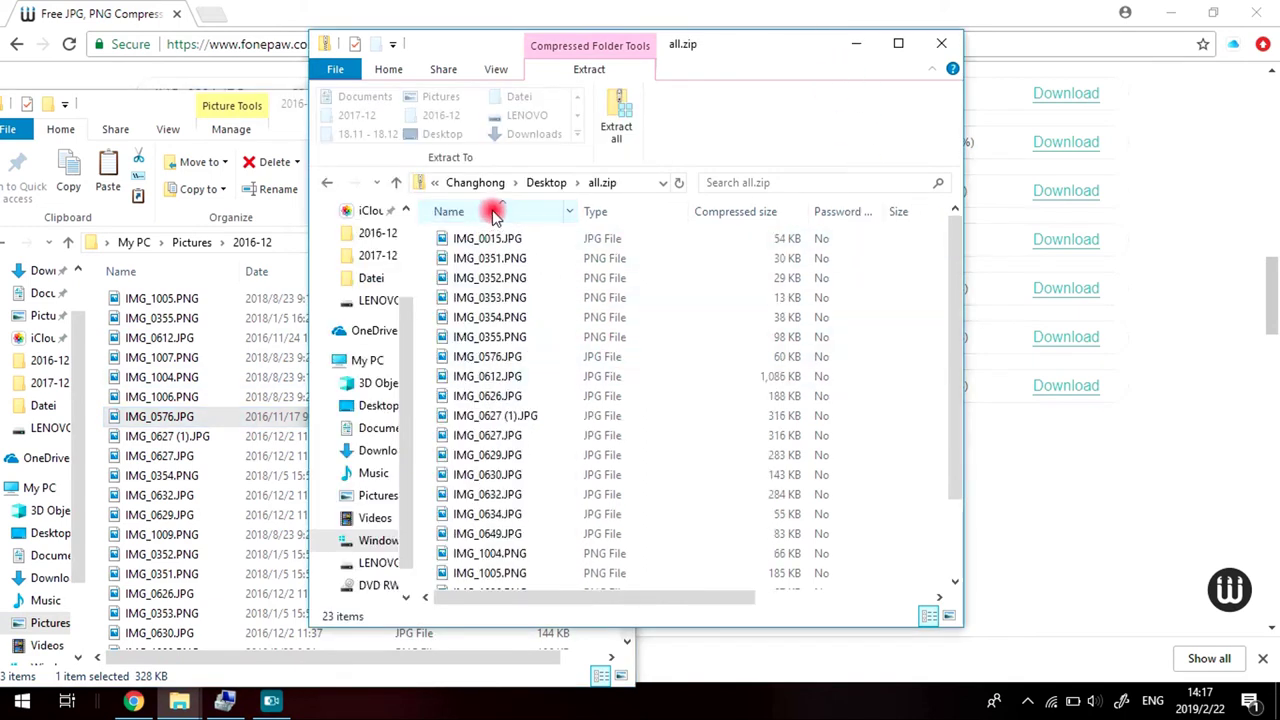
pyautogui.click(152, 275)
# Place the all.zip window beside the originals and compare IMG_0015.JPG's original and compressed sizes.
pyautogui.click(735, 302)
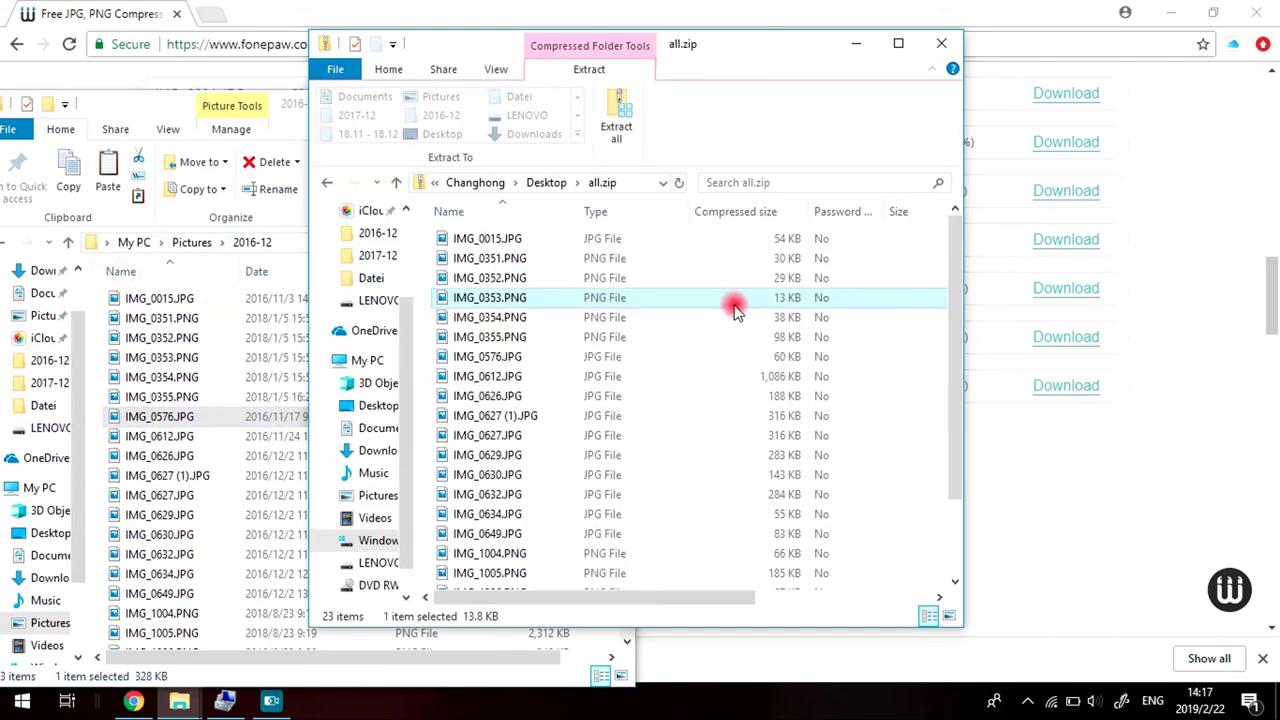
pyautogui.moveTo(718, 52)
pyautogui.mouseDown()
pyautogui.moveTo(923, 97)
pyautogui.moveTo(920, 108)
pyautogui.mouseUp()
pyautogui.click(530, 298)
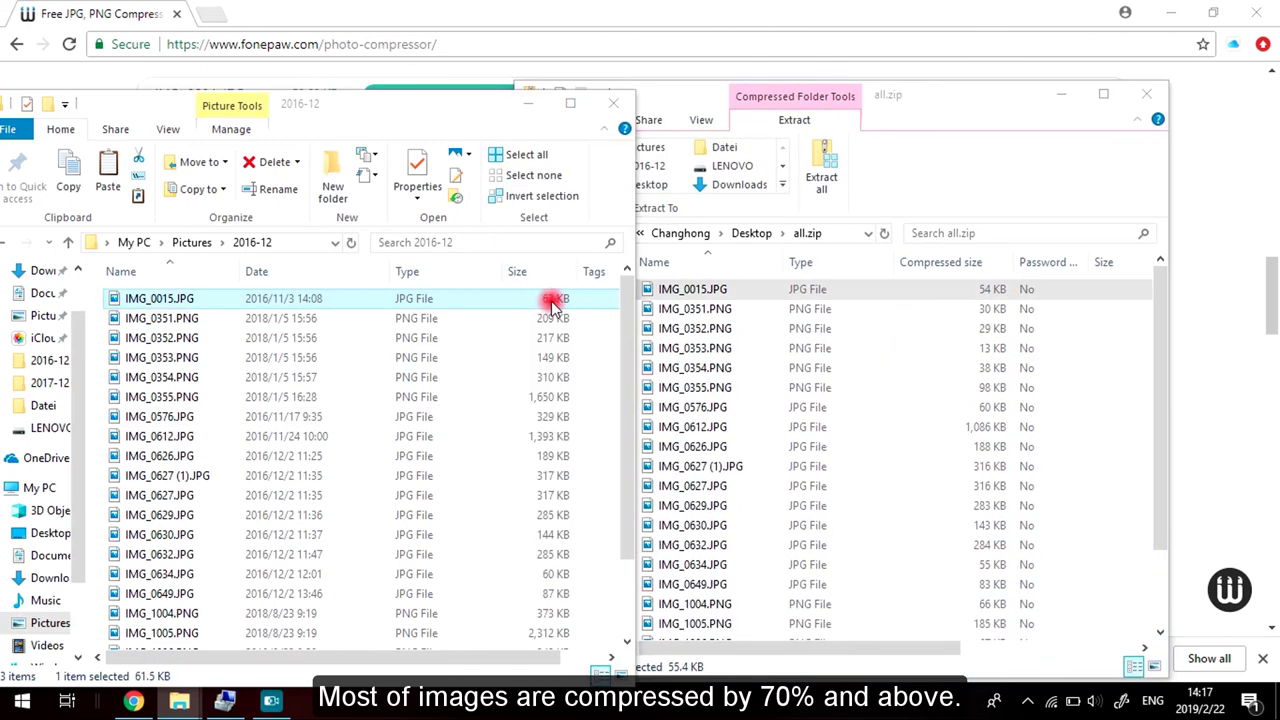
pyautogui.click(958, 296)
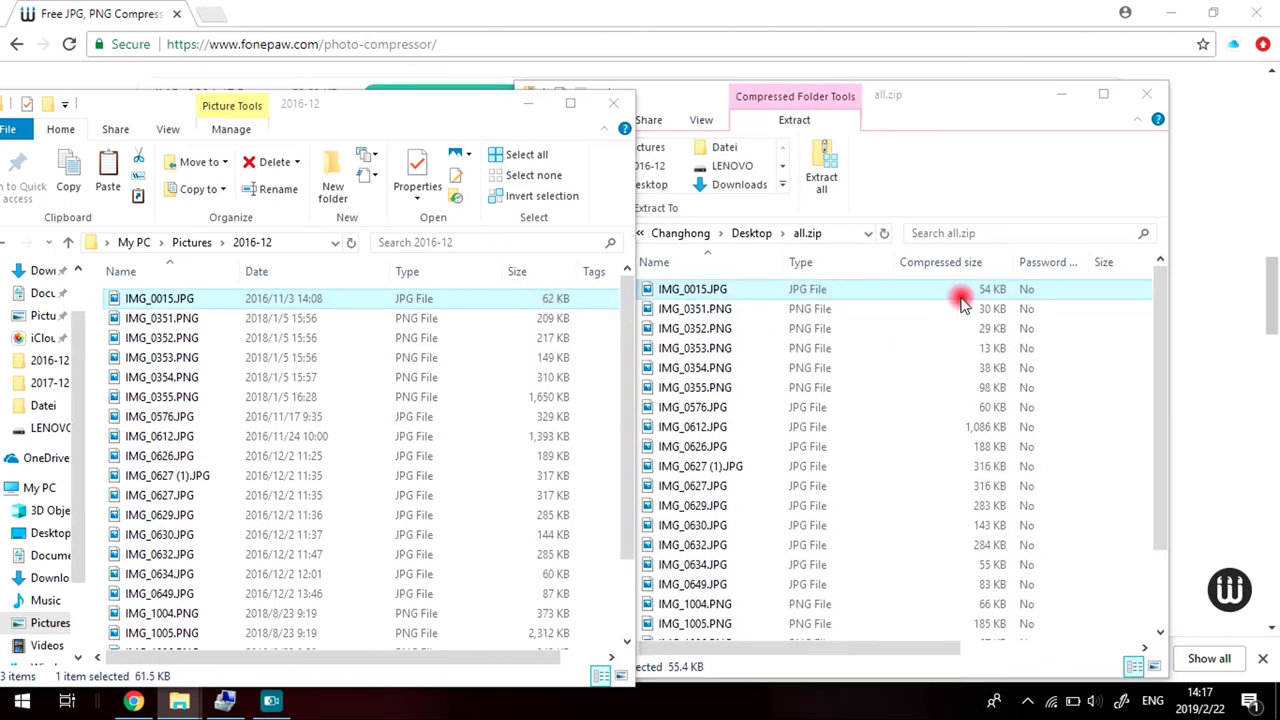
pyautogui.moveTo(980, 305)
pyautogui.mouseDown()
pyautogui.moveTo(760, 313)
pyautogui.moveTo(997, 322)
pyautogui.mouseUp()
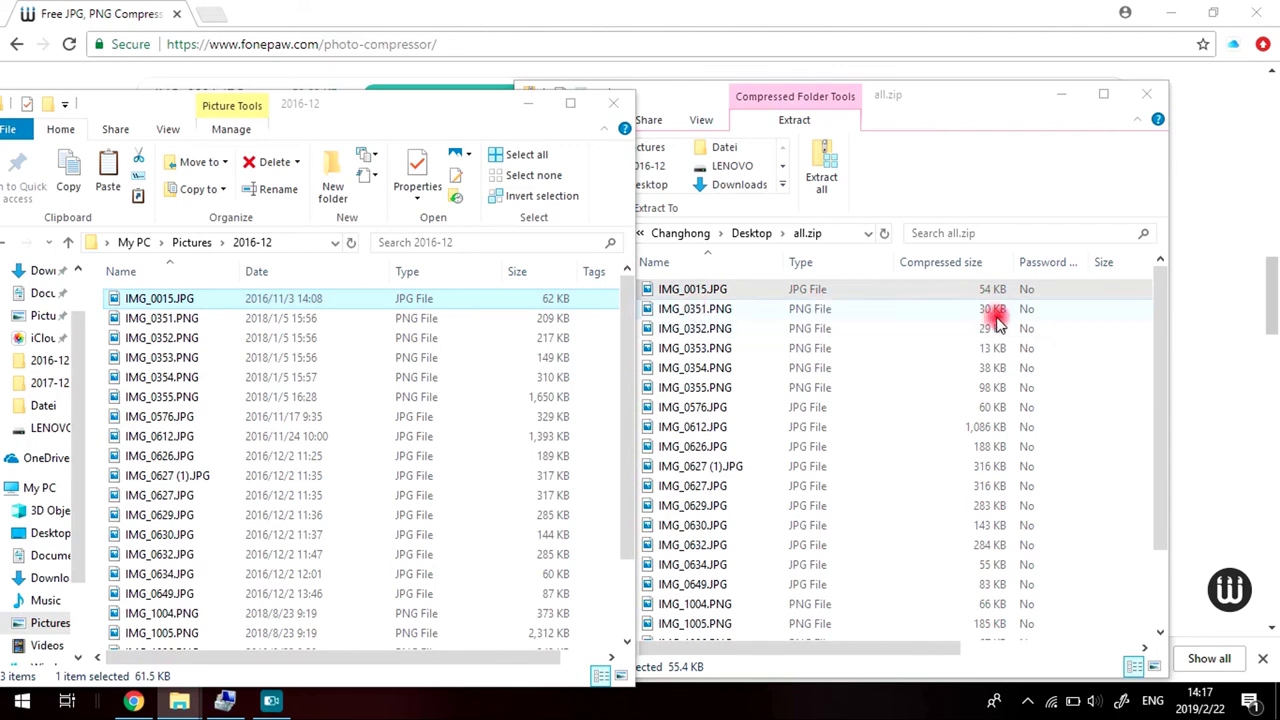